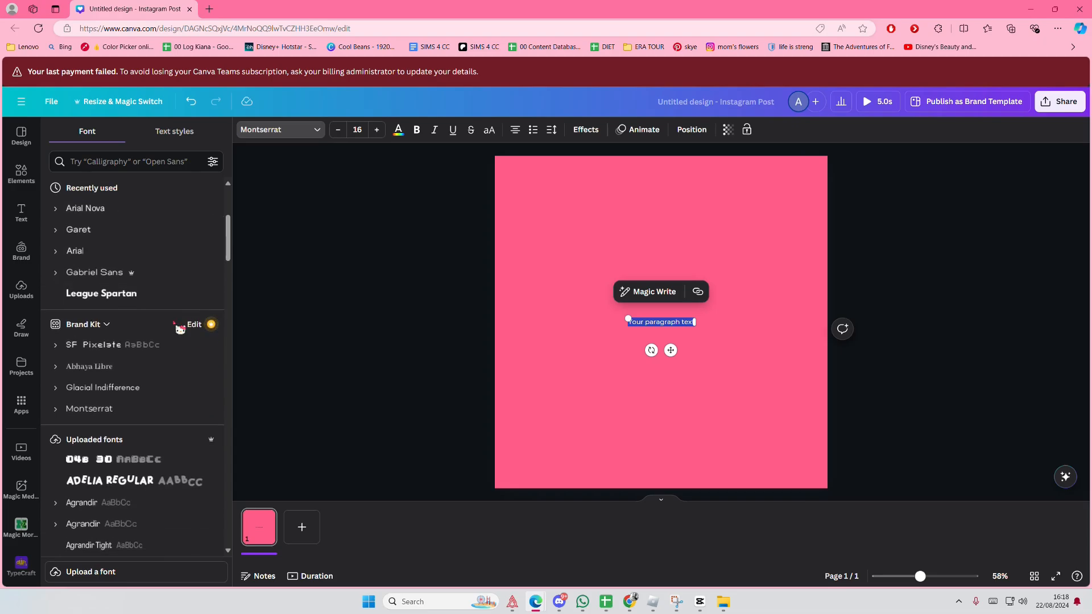
Set the selected paragraph text in the uploaded Adelia Regular font and replace its wording with WATER.
scroll(174, 326, "down", 1)
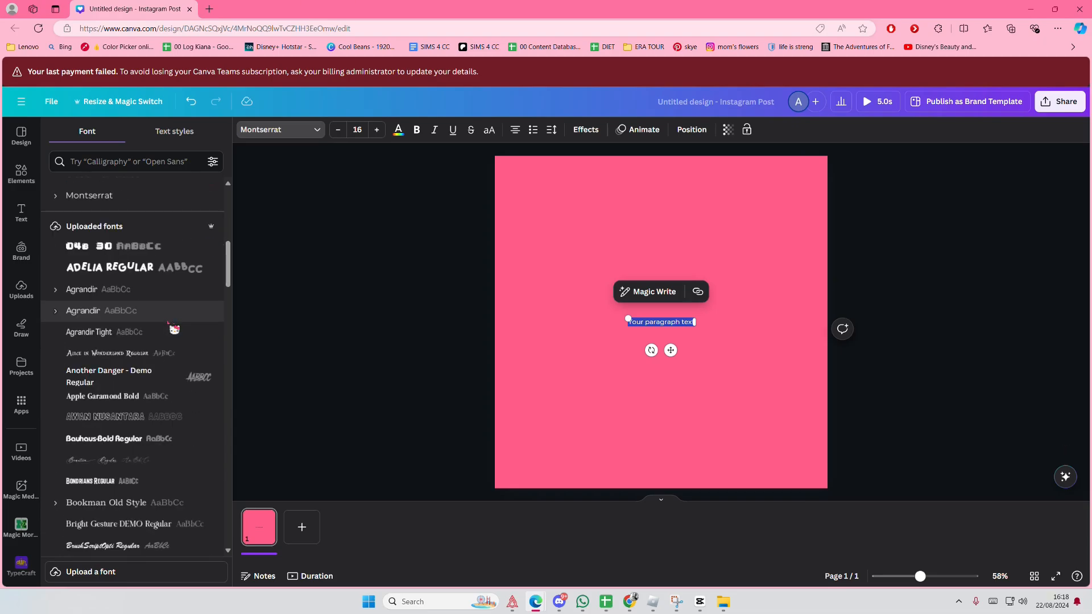
left_click(178, 270)
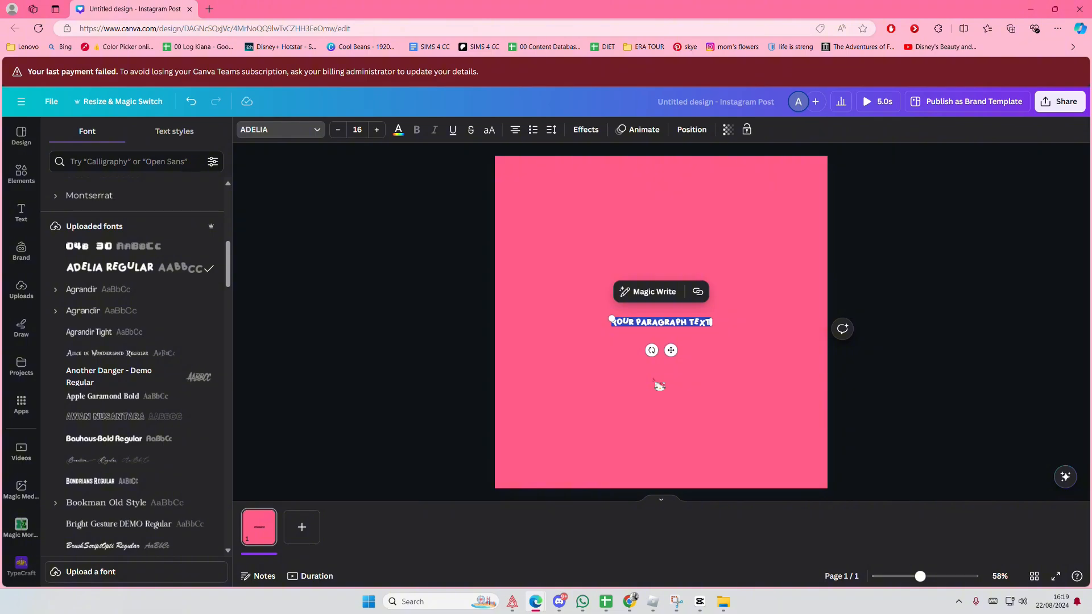
type("WATER")
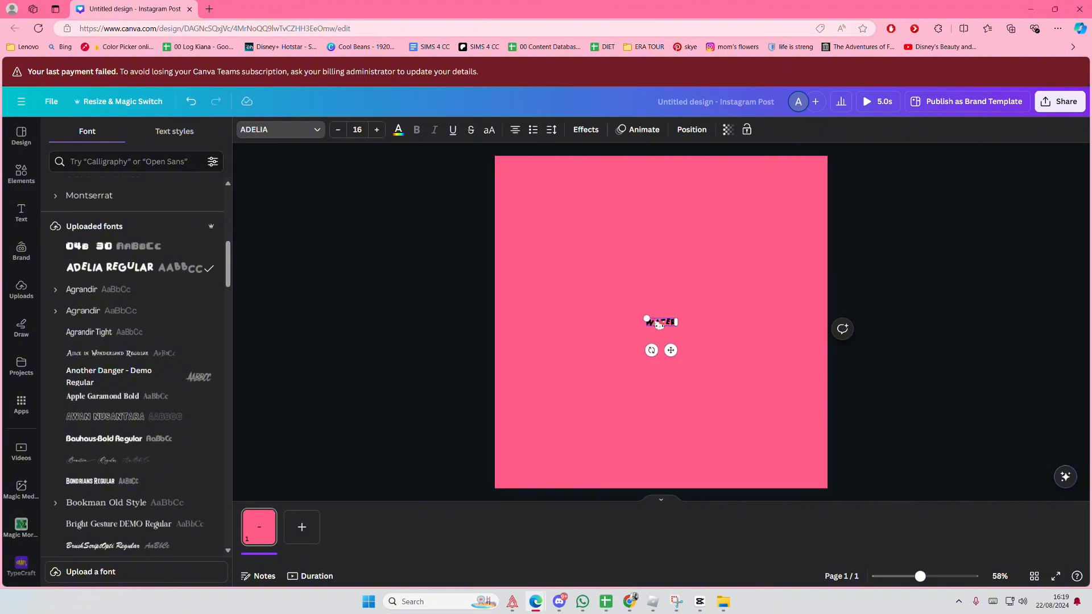
Enlarge the WATER text to font size 155 and place it across the middle of the page.
left_click_drag(646, 318, 500, 264)
left_click_drag(678, 323, 800, 391)
left_click_drag(503, 281, 524, 286)
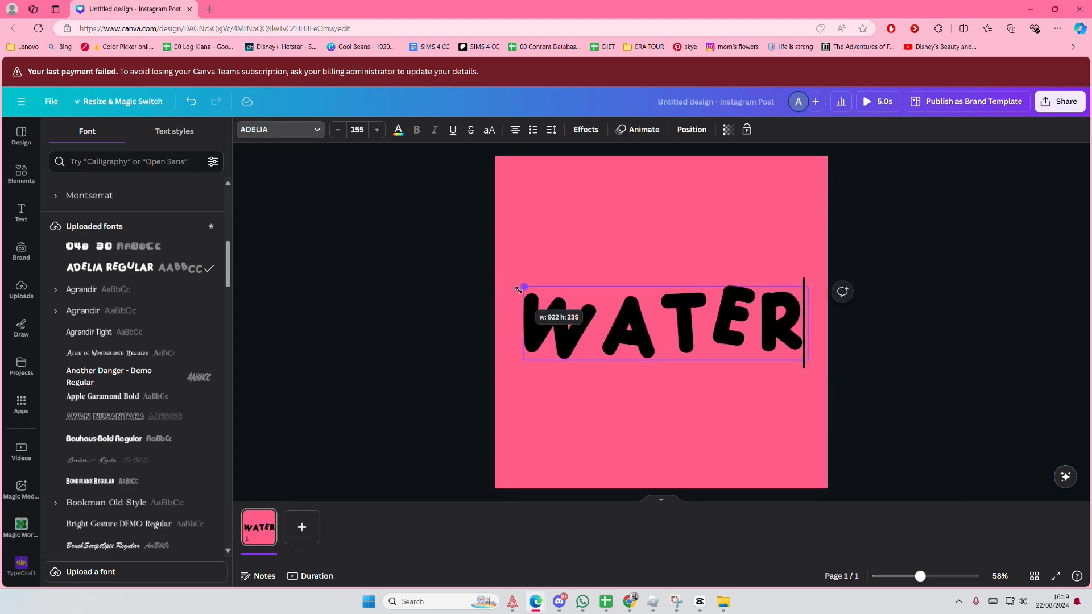
left_click(705, 341)
key("Right")
left_click(875, 355)
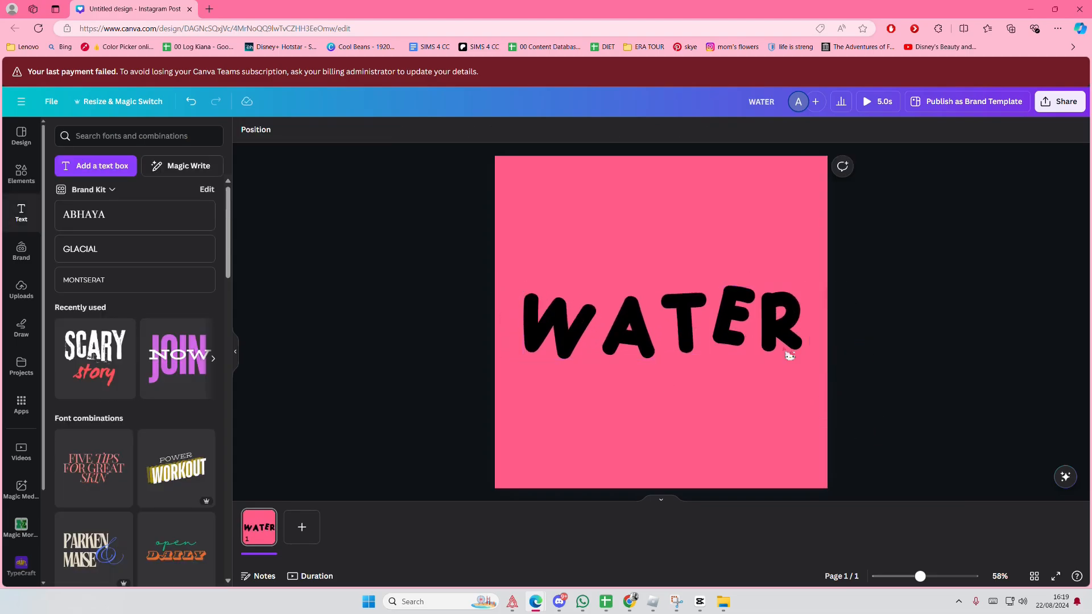
mouse_move(776, 346)
left_mouse_down()
mouse_move(772, 313)
mouse_move(767, 343)
left_mouse_up()
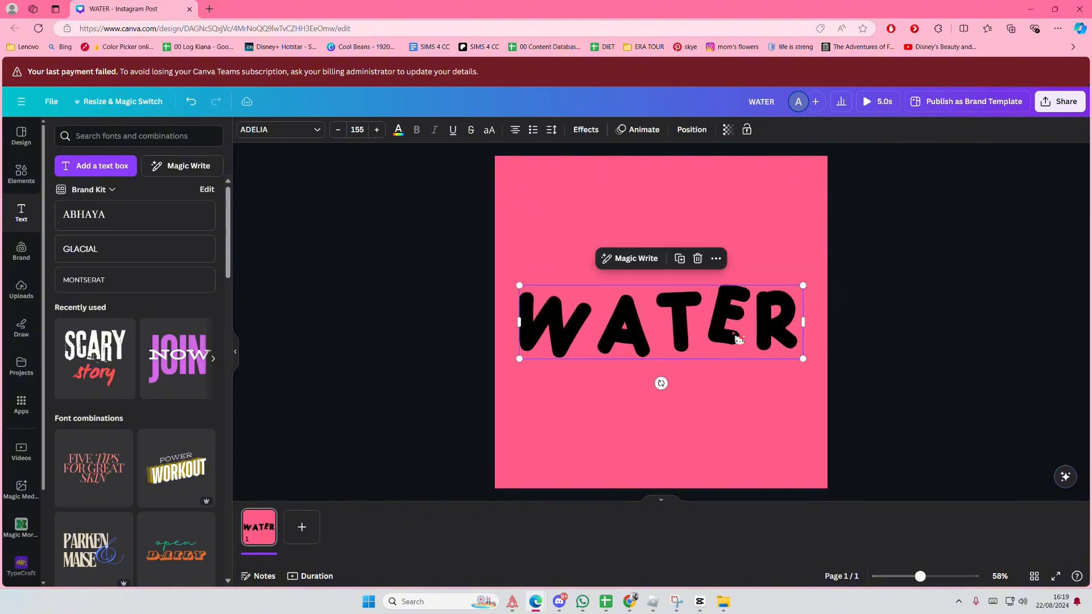
Recolor the WATER text with the medium green from the brand color palette.
left_click(398, 130)
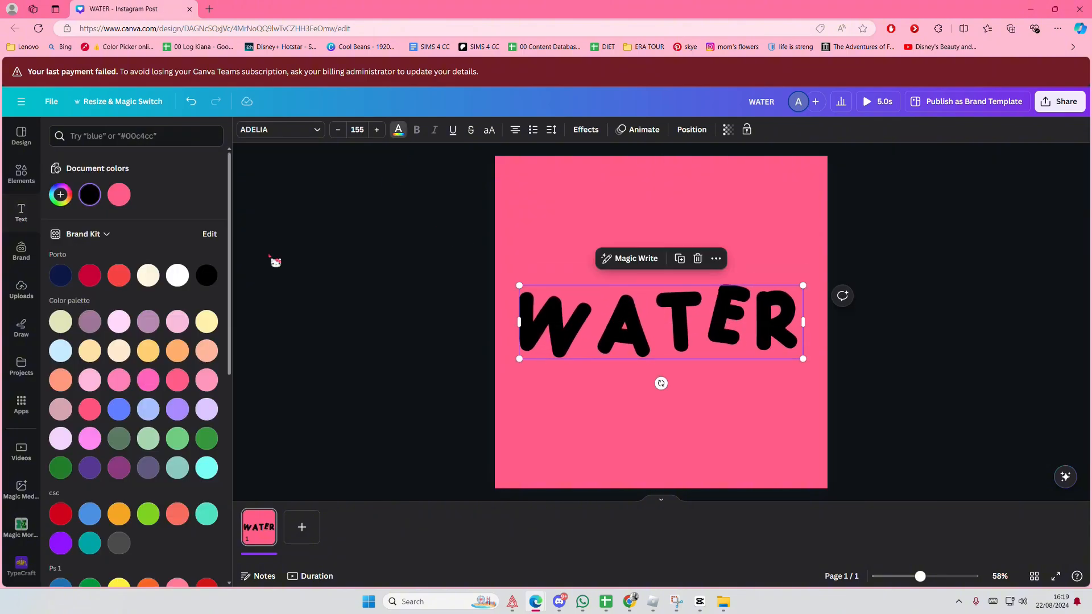
left_click(180, 440)
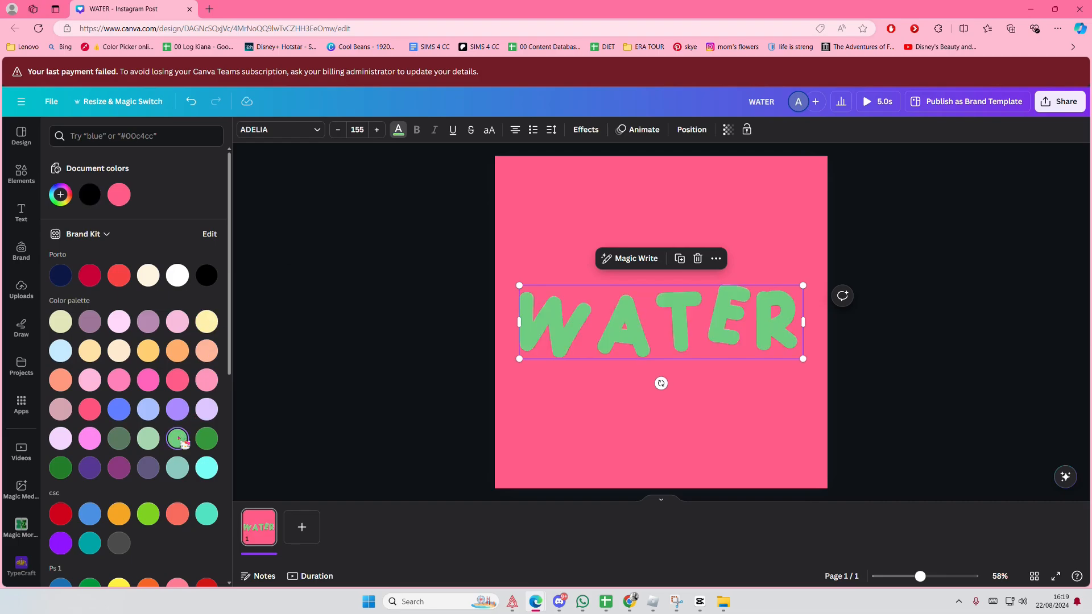
left_click(307, 443)
Change the page background to a slightly deeper pink, #F14474.
left_click(248, 132)
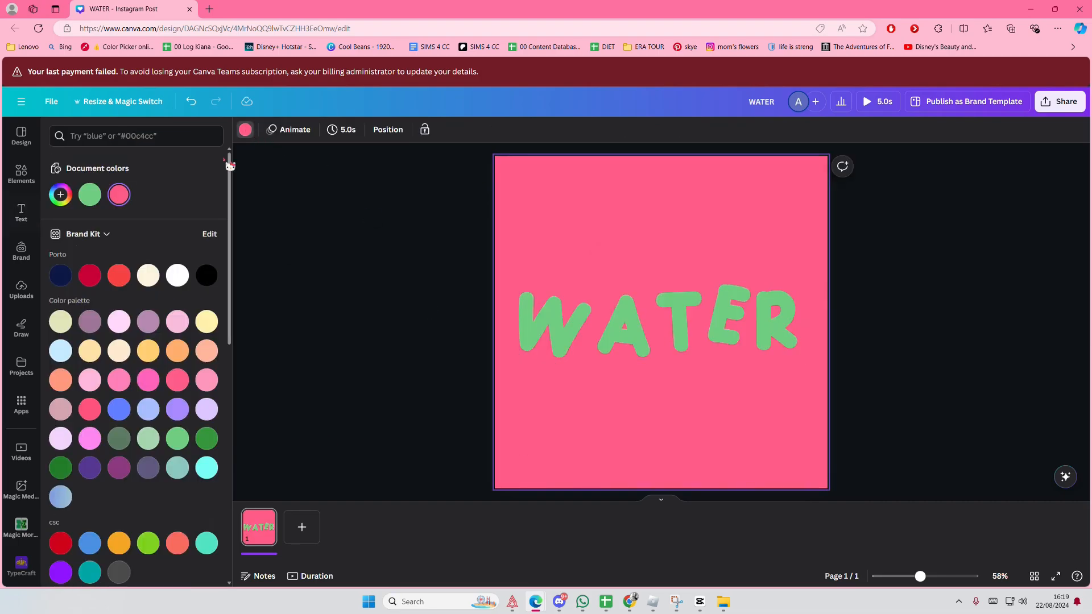
left_click(118, 194)
mouse_move(158, 254)
left_mouse_down()
mouse_move(113, 251)
mouse_move(179, 250)
mouse_move(171, 255)
left_mouse_up()
left_click(358, 237)
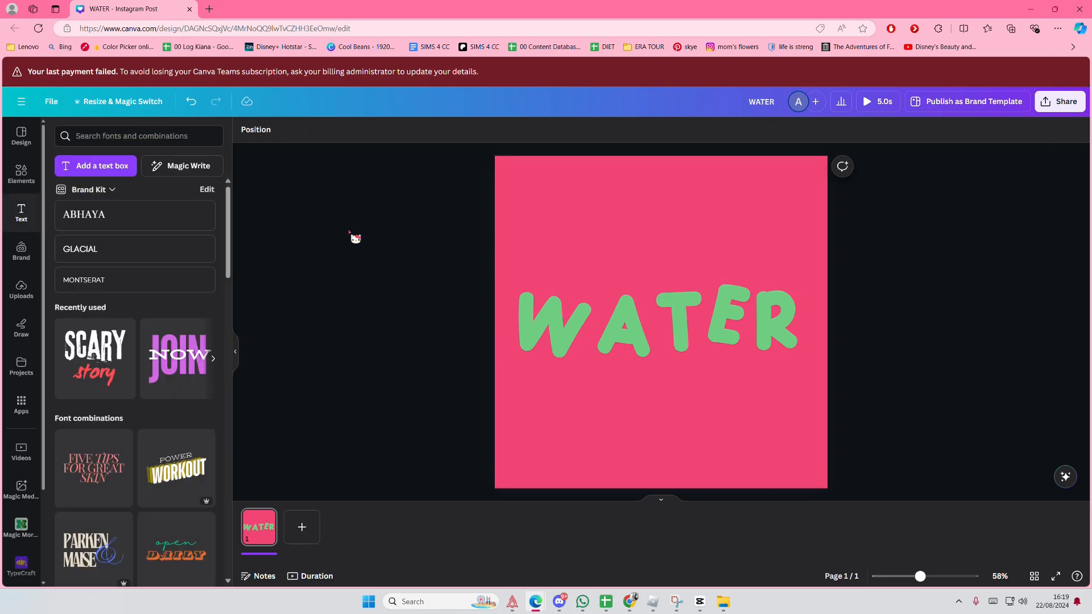
left_click(525, 300)
left_click(298, 244)
Start drawing with the Marker, zoom the page to 116%, and set the stroke weight to 18.
left_click(32, 328)
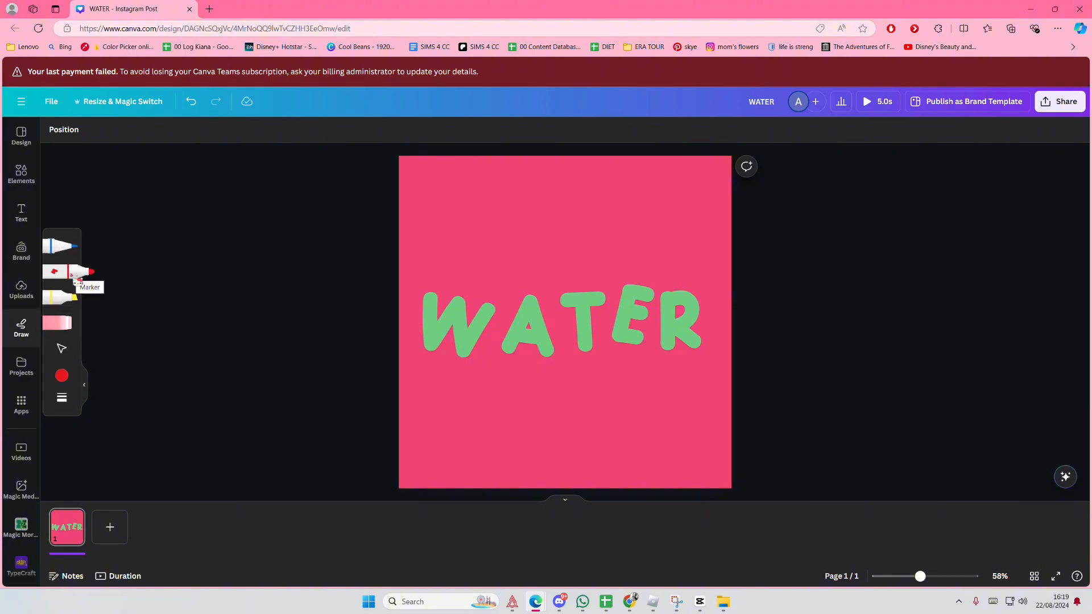
left_click(64, 249)
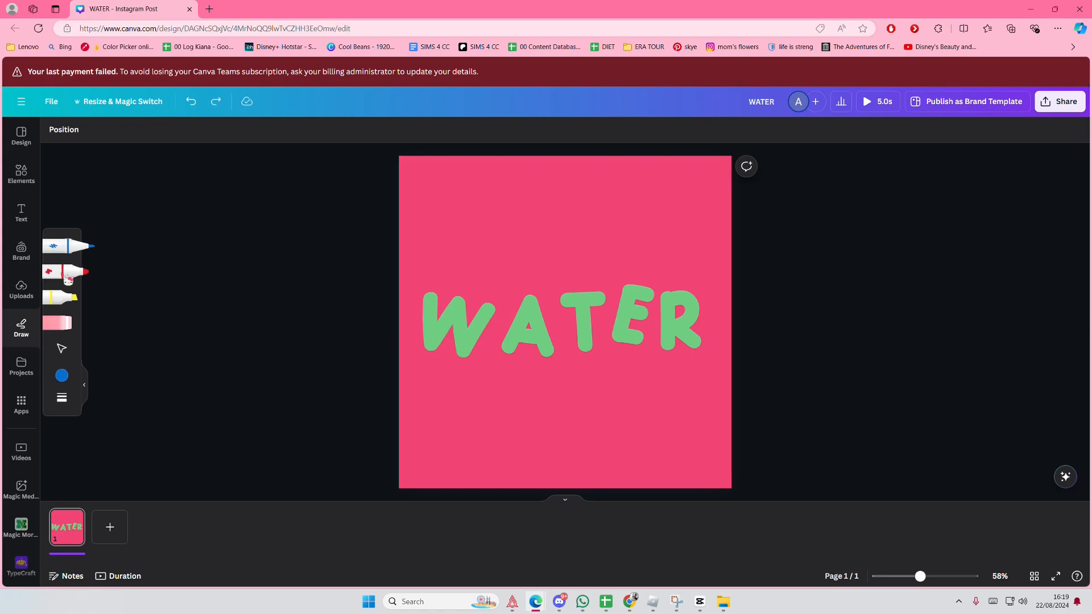
left_click(77, 271)
key("ctrl+z")
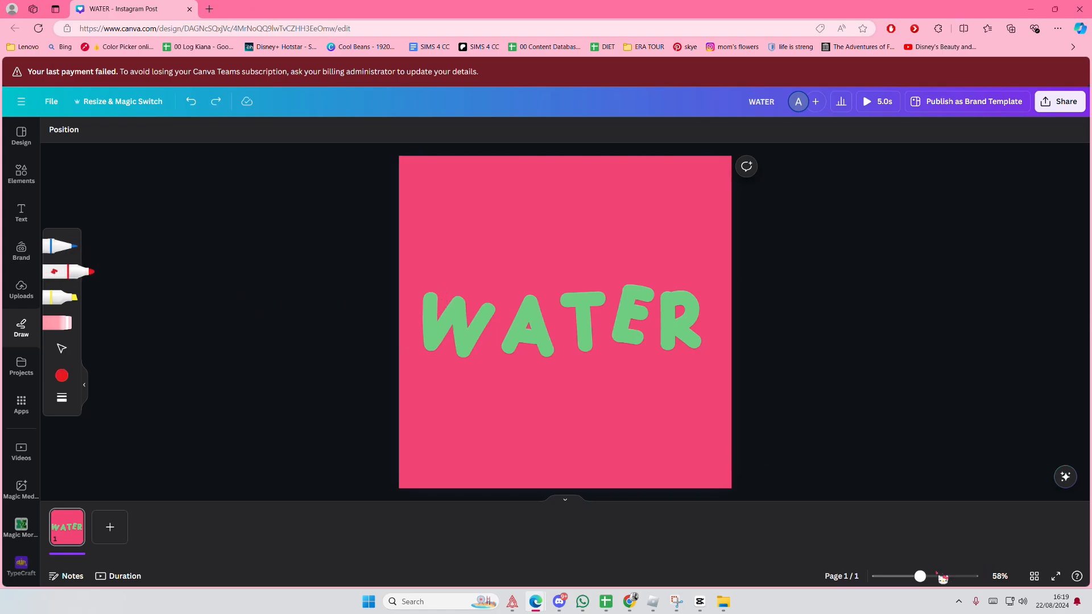
left_click(937, 575)
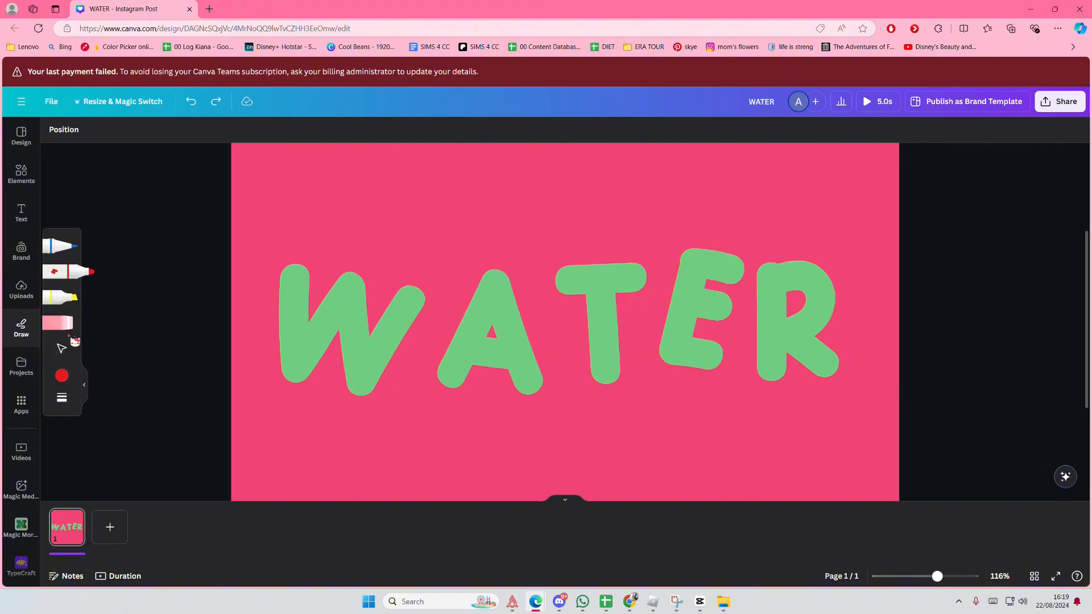
left_click(61, 397)
left_click_drag(118, 409, 132, 410)
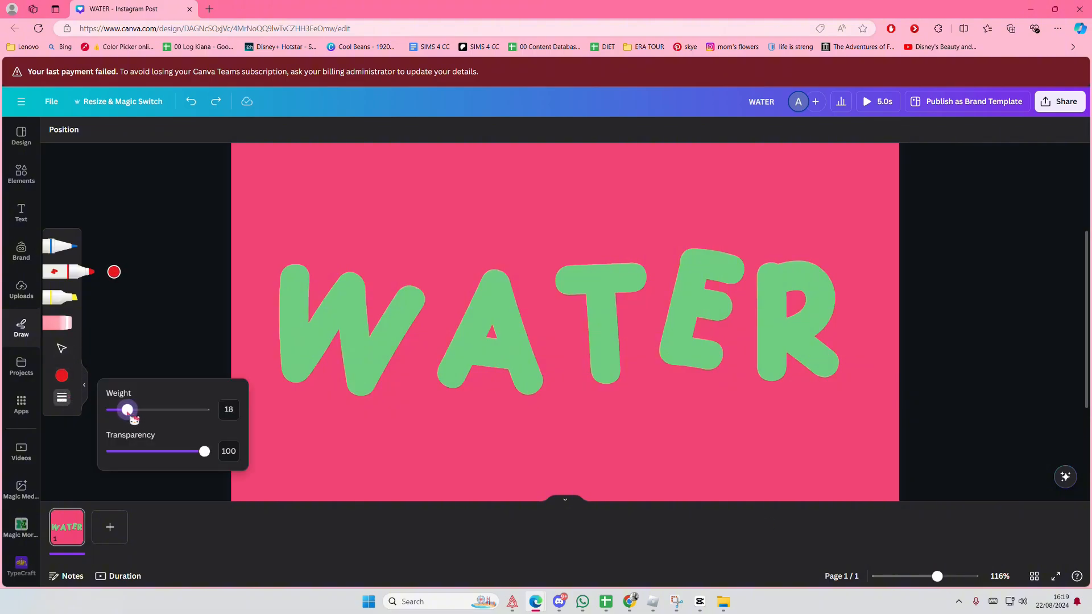
Set the marker color to a near-white tint of the text's green.
left_click(61, 375)
left_click(142, 384)
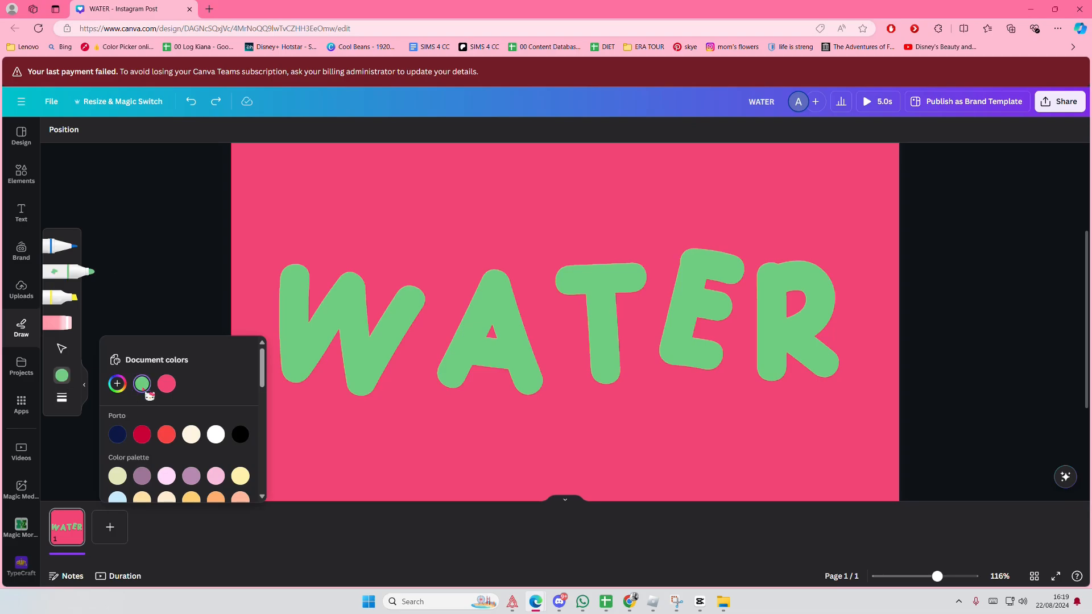
scroll(176, 410, "down", 5)
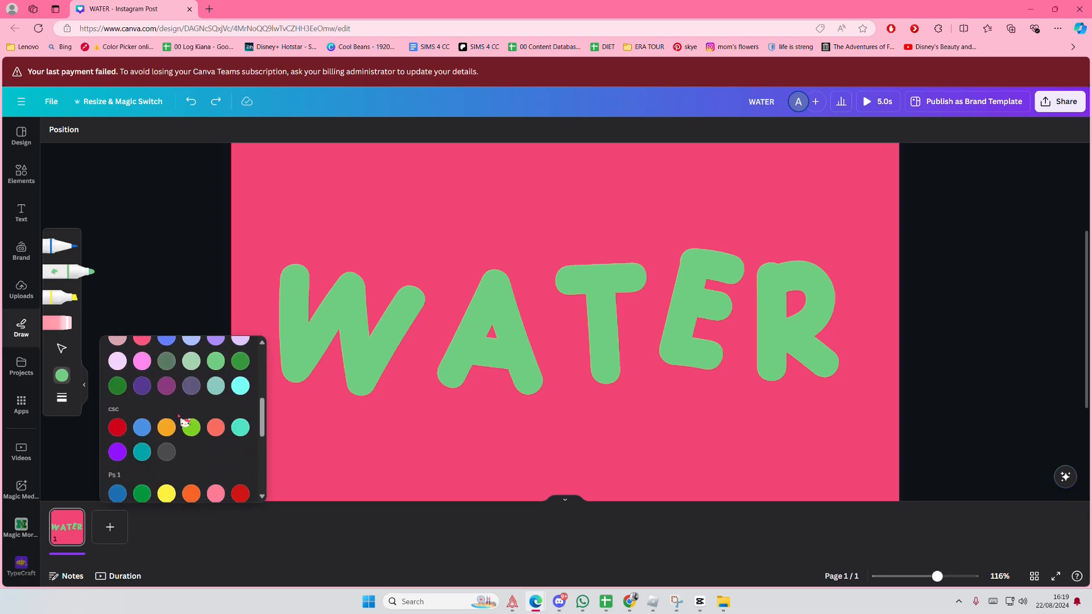
scroll(165, 392, "up", 5)
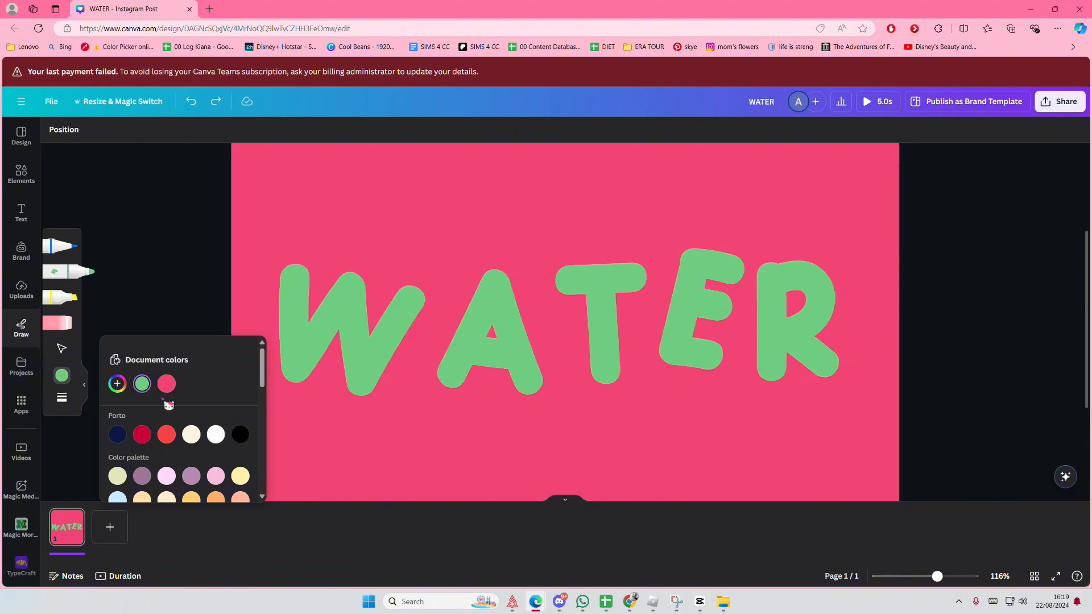
left_click(117, 384)
left_click(147, 408)
left_click_drag(148, 408, 126, 408)
left_click(195, 365)
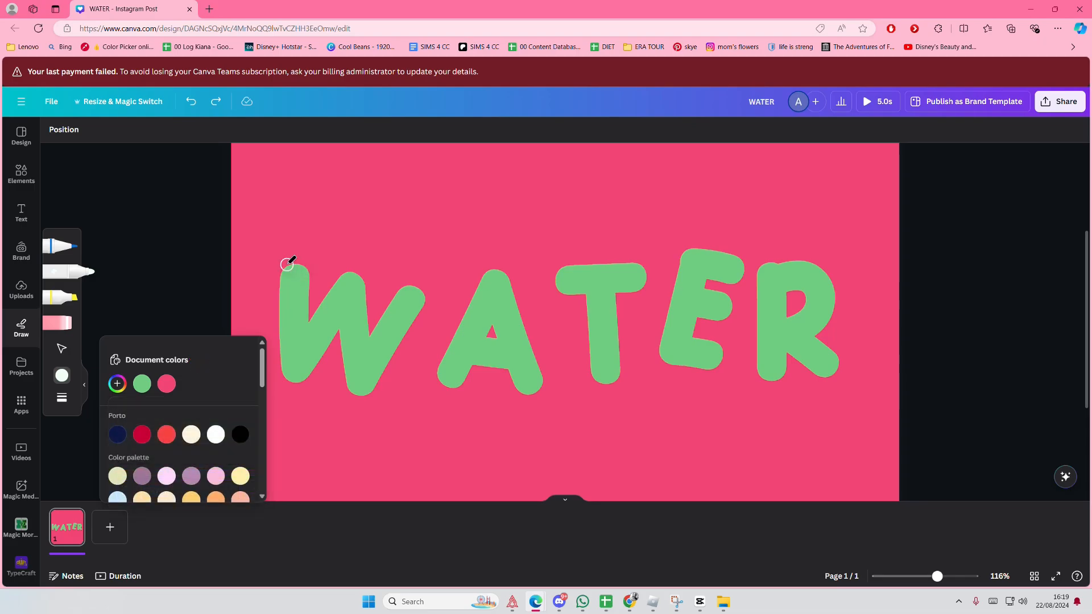
Paint short near-white highlight strokes on the tips and corners of every letter in WATER.
left_click_drag(292, 274, 296, 305)
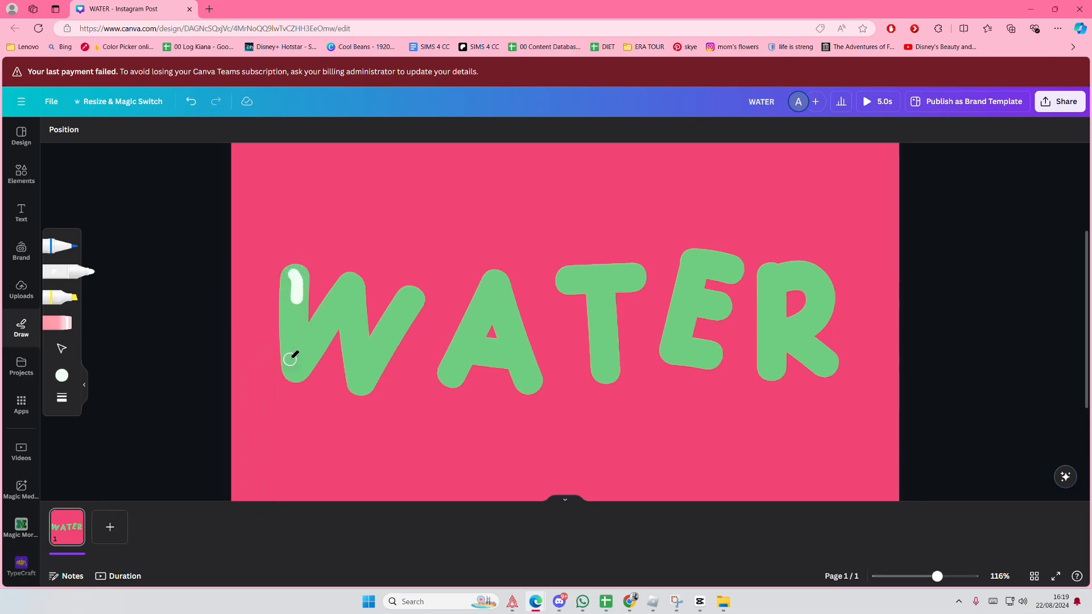
left_click_drag(291, 354, 304, 365)
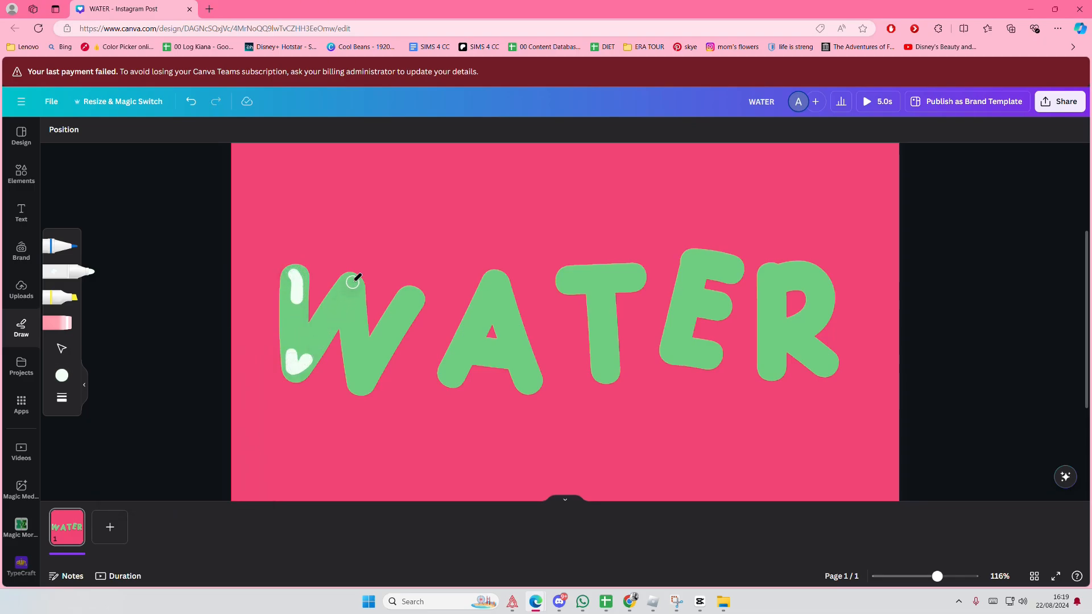
left_click_drag(353, 282, 354, 304)
left_click_drag(357, 370, 361, 383)
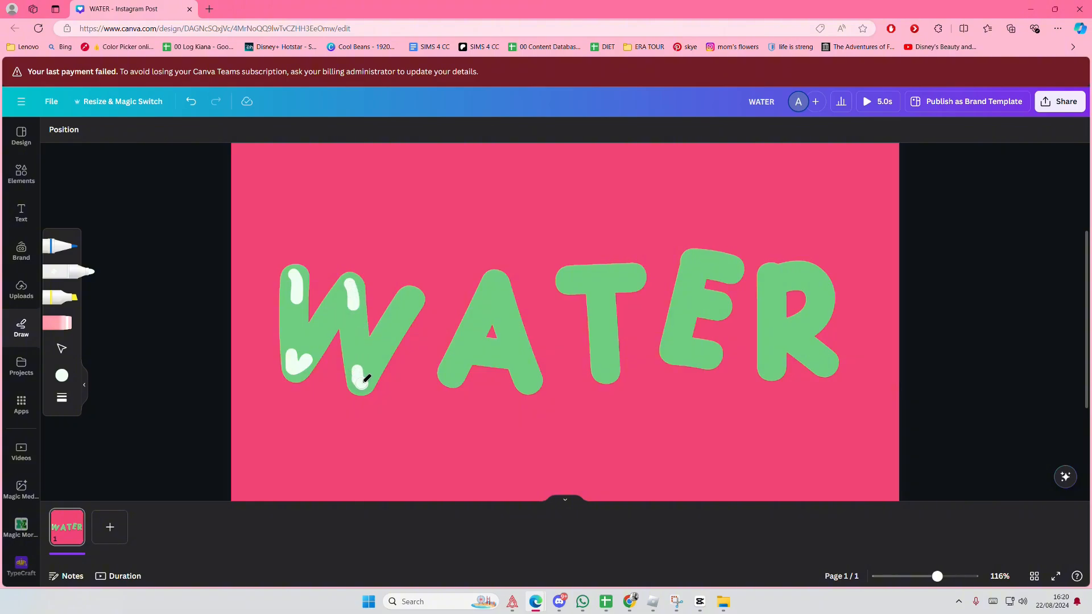
left_click_drag(410, 297, 407, 311)
left_click_drag(494, 281, 500, 292)
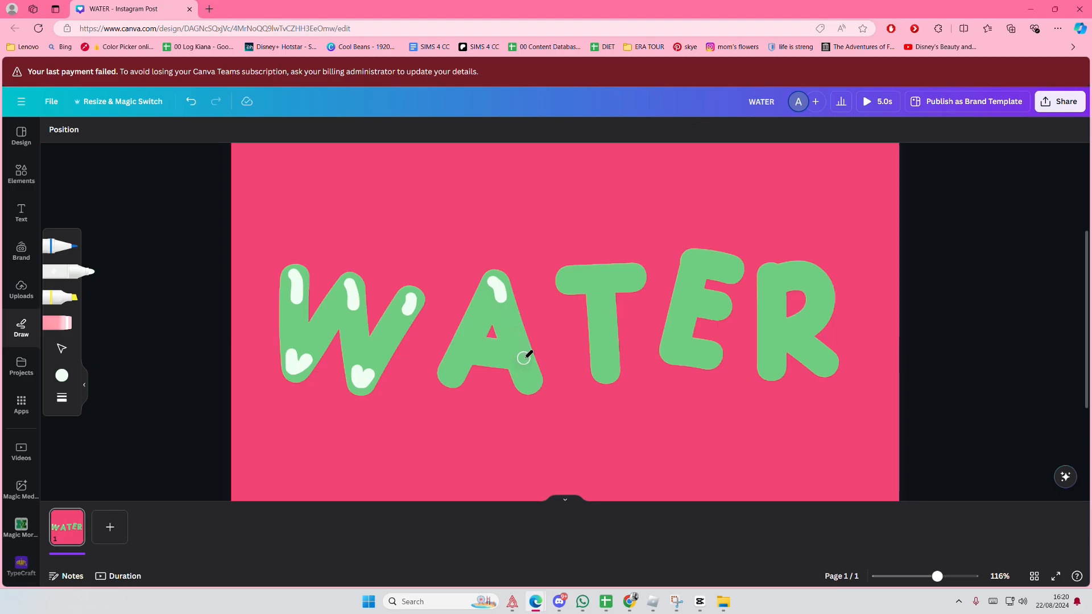
left_click_drag(523, 357, 525, 369)
left_click(527, 377)
mouse_move(622, 274)
left_mouse_down()
mouse_move(633, 271)
mouse_move(565, 280)
left_mouse_up()
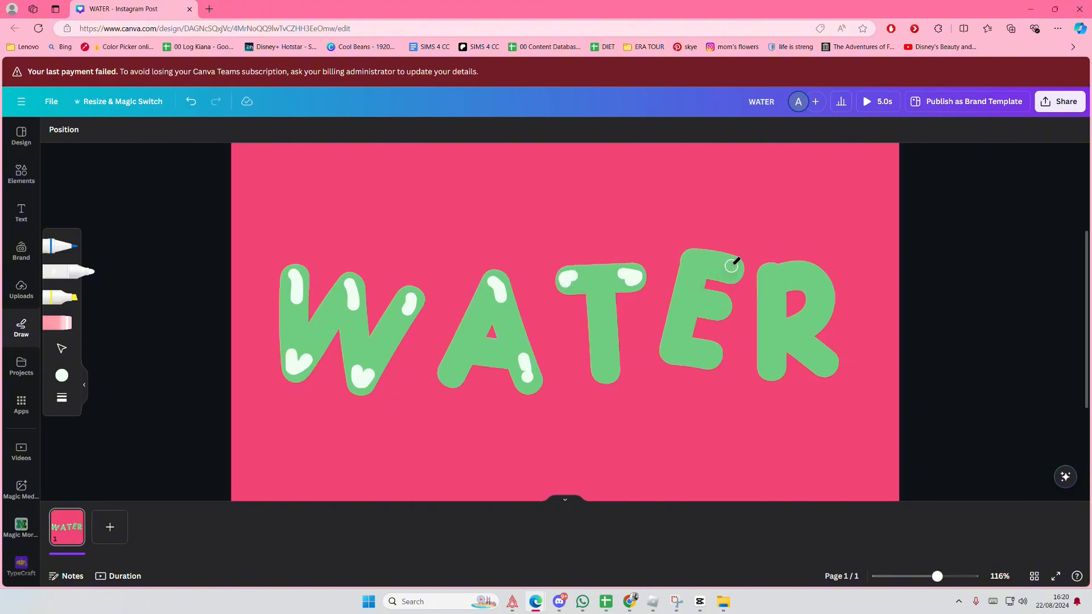
left_click_drag(728, 262, 713, 311)
left_click_drag(706, 352, 709, 353)
left_click_drag(772, 275, 818, 282)
left_click_drag(809, 350, 819, 362)
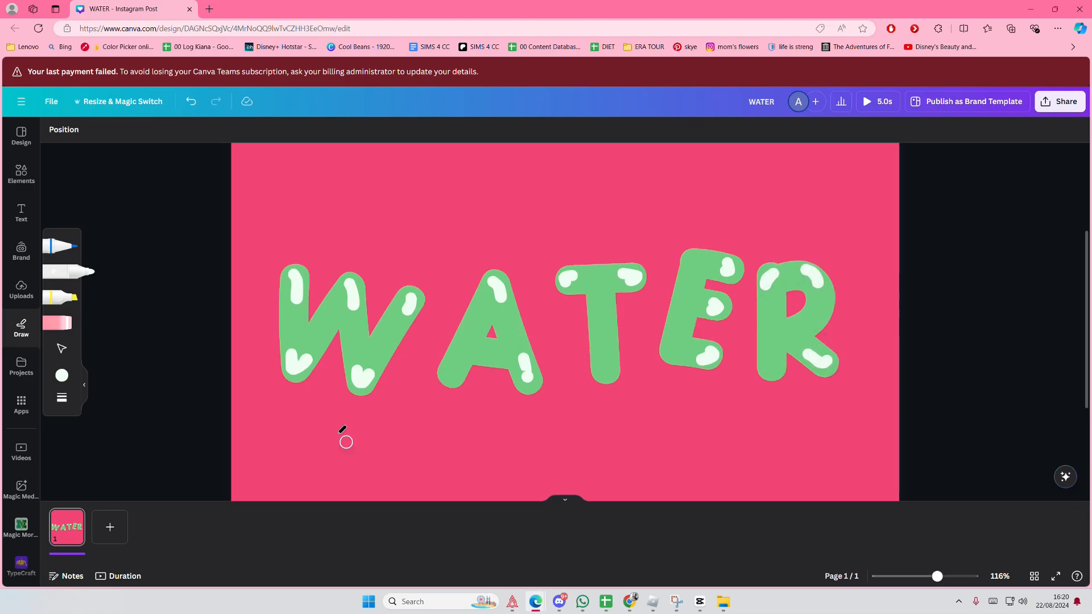
left_click(62, 376)
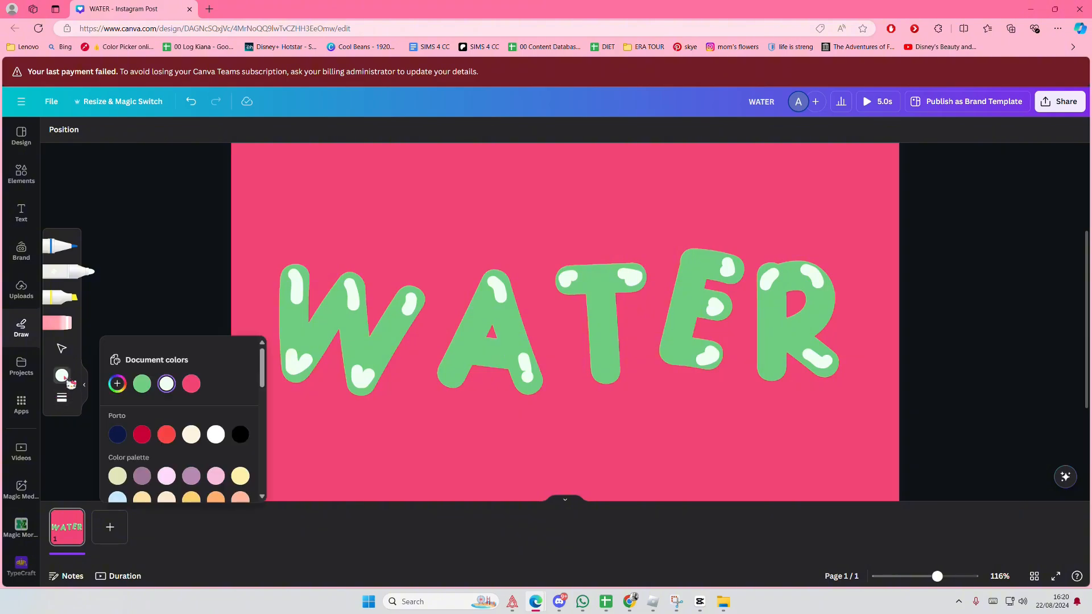
left_click(141, 384)
left_click(118, 385)
mouse_move(164, 438)
left_mouse_down()
mouse_move(187, 438)
mouse_move(183, 429)
left_mouse_up()
left_click(191, 384)
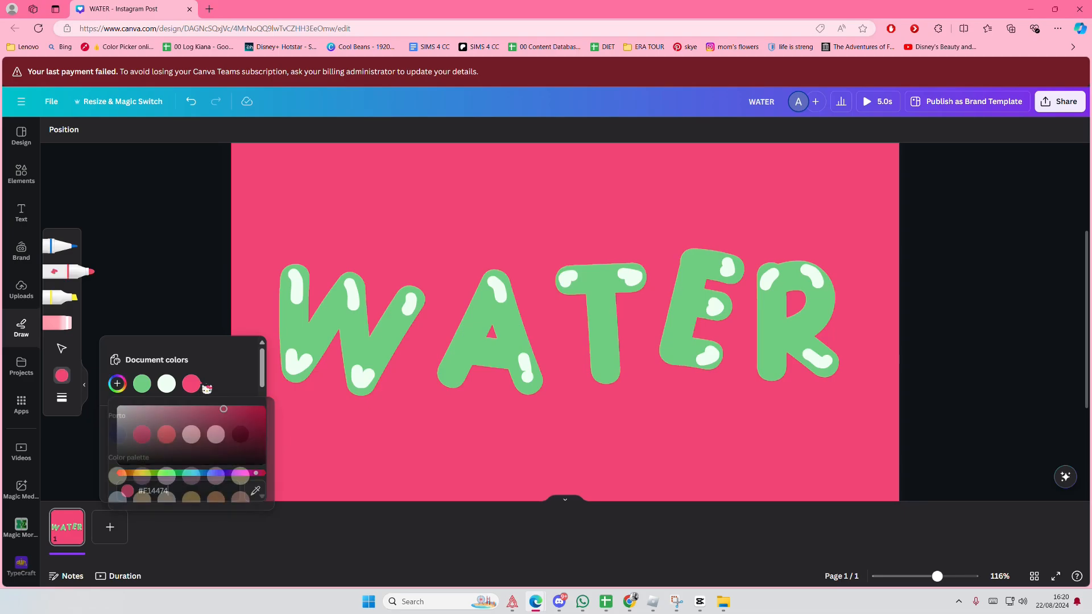
left_click_drag(290, 336, 290, 347)
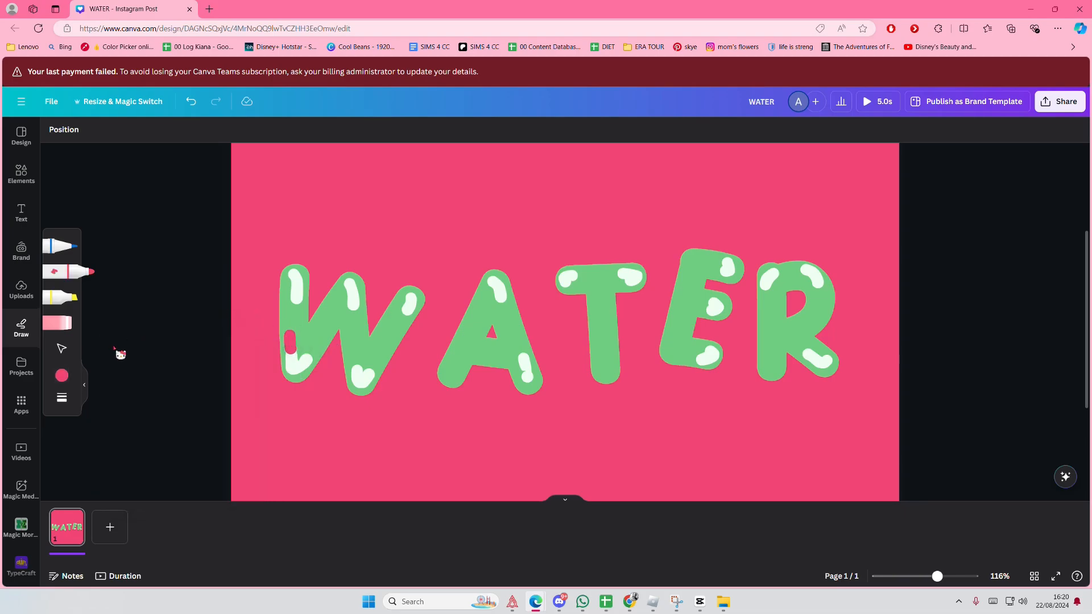
key("ctrl+z")
Set the marker color to a darker shade of the text's green.
left_click(61, 375)
left_click(142, 385)
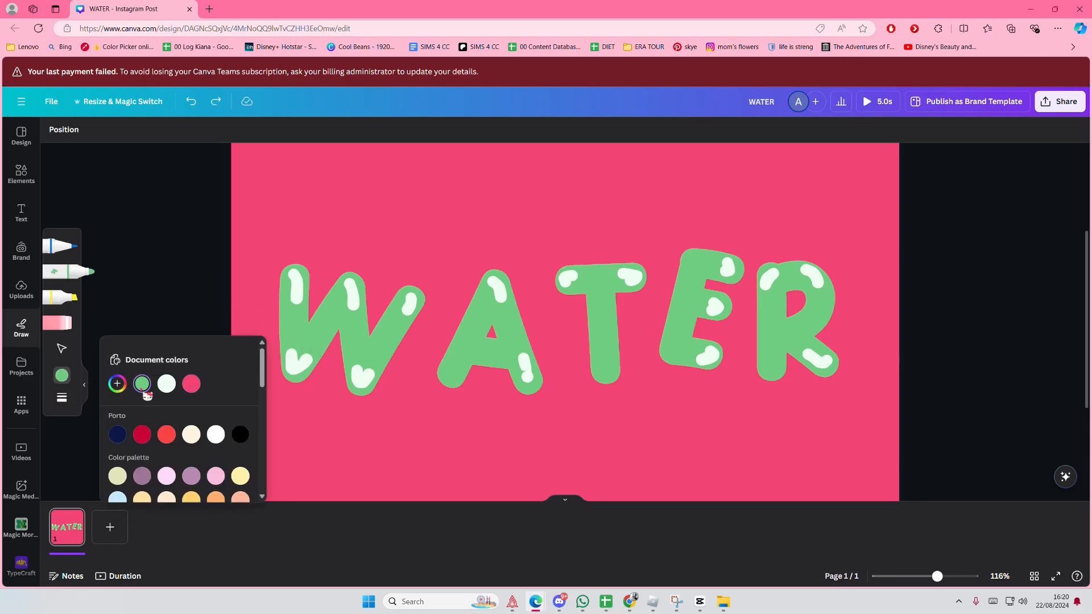
left_click(63, 379)
left_click(64, 379)
left_click(121, 386)
mouse_move(199, 418)
left_mouse_down()
mouse_move(198, 456)
mouse_move(189, 437)
left_mouse_up()
Paint dark green shadow strokes on the lower ends and inner joints of every letter in WATER.
left_click_drag(289, 334, 298, 372)
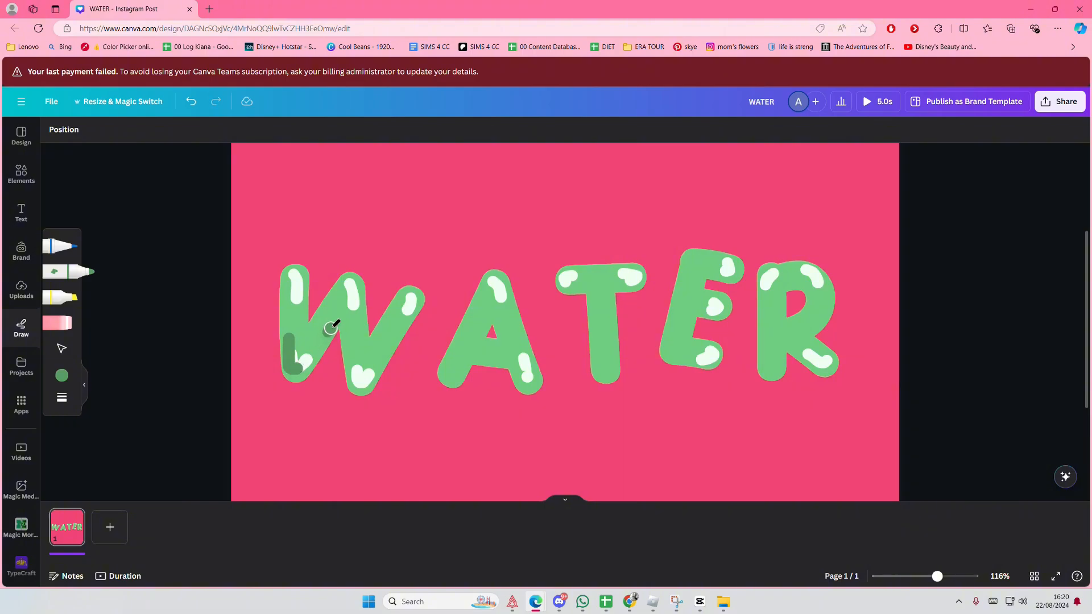
mouse_move(331, 329)
left_mouse_down()
mouse_move(354, 326)
mouse_move(361, 387)
left_mouse_up()
left_click_drag(452, 365, 460, 376)
mouse_move(472, 353)
left_mouse_down()
mouse_move(518, 364)
mouse_move(543, 377)
left_mouse_up()
left_click_drag(600, 354, 613, 372)
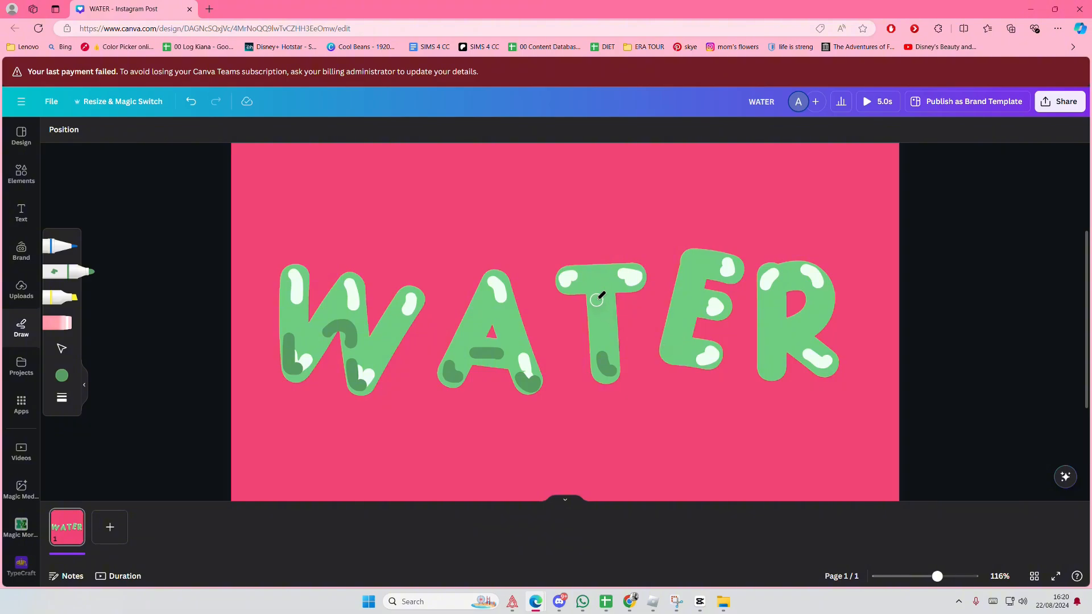
left_click_drag(595, 300, 597, 311)
left_click_drag(671, 340, 679, 355)
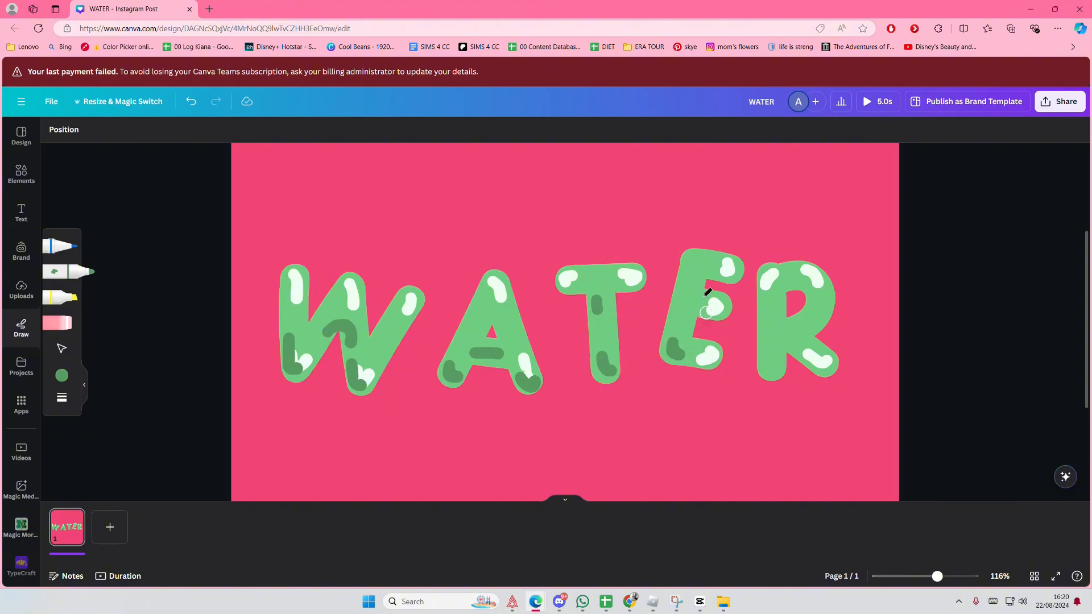
left_click_drag(686, 316, 685, 328)
left_click_drag(696, 278, 695, 288)
left_click_drag(766, 357, 780, 368)
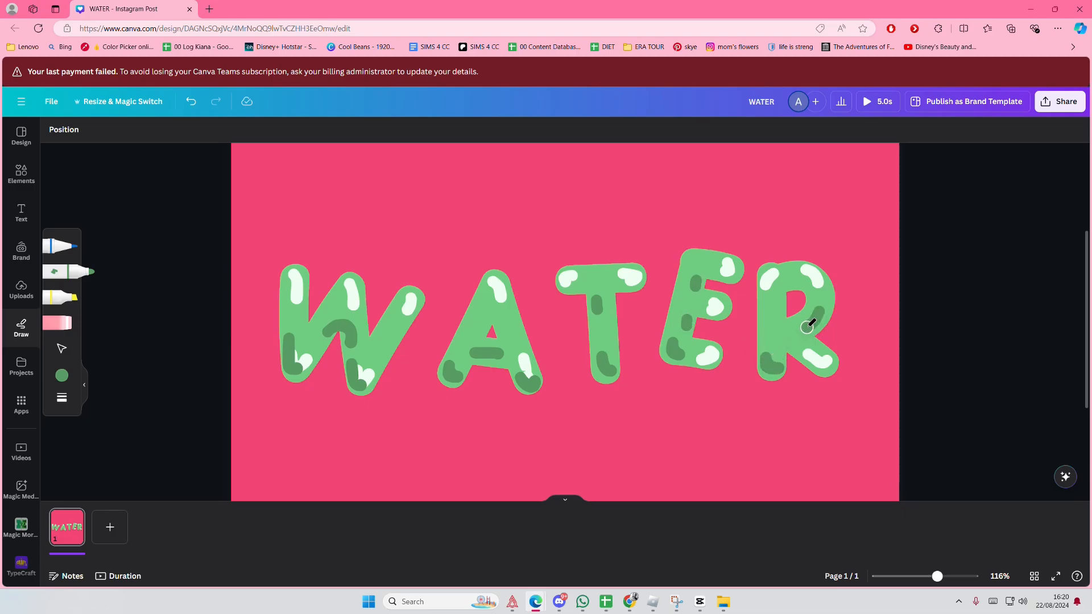
Leave drawing mode and delete the green WATER text so that only the painted strokes stay on the page.
left_click(27, 137)
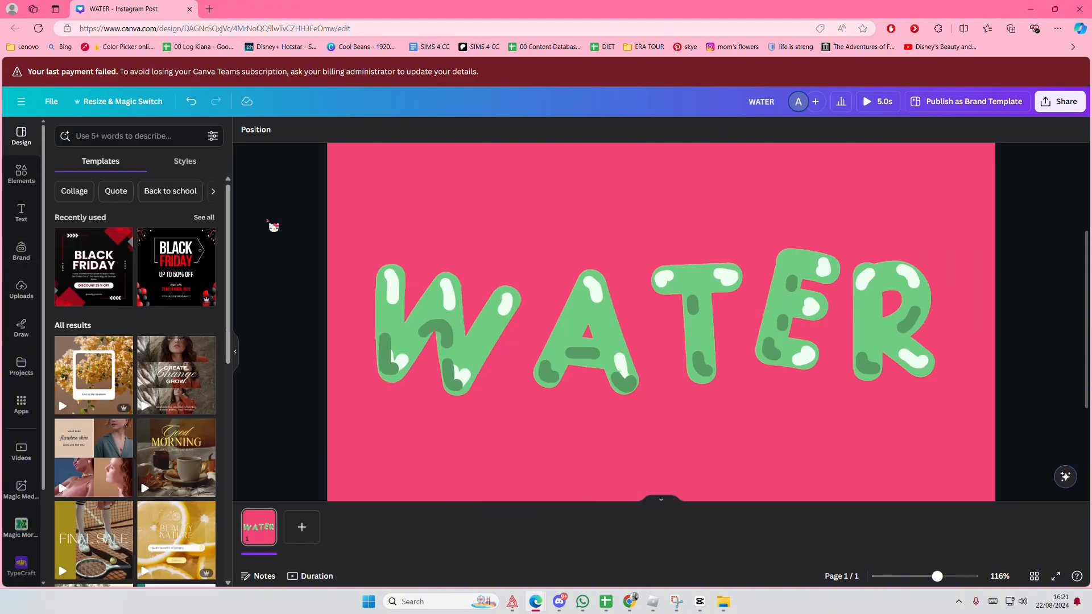
left_click(395, 311)
left_click(384, 318)
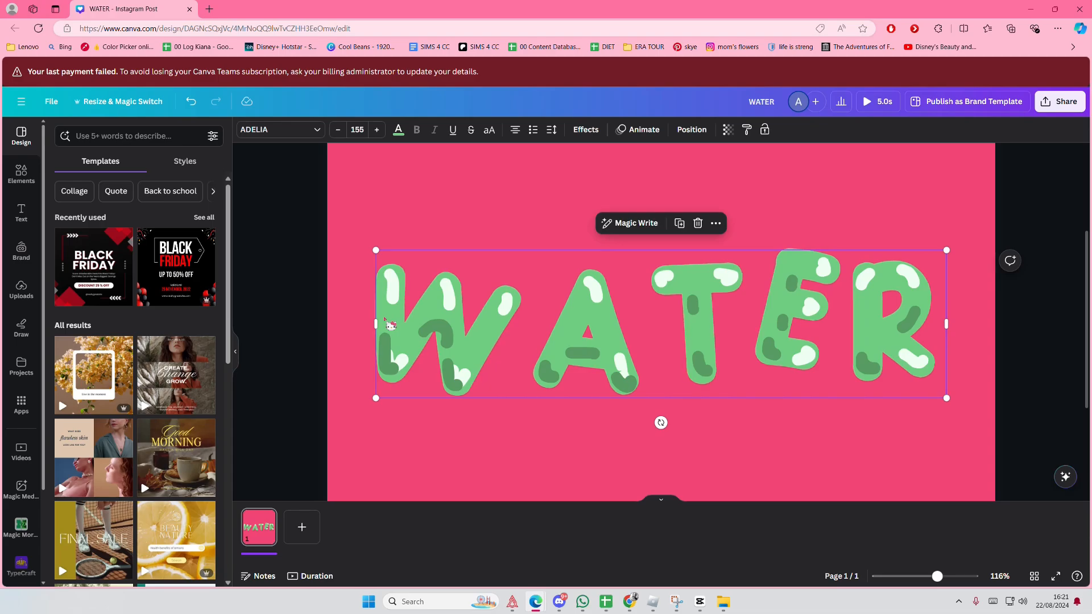
key("Delete")
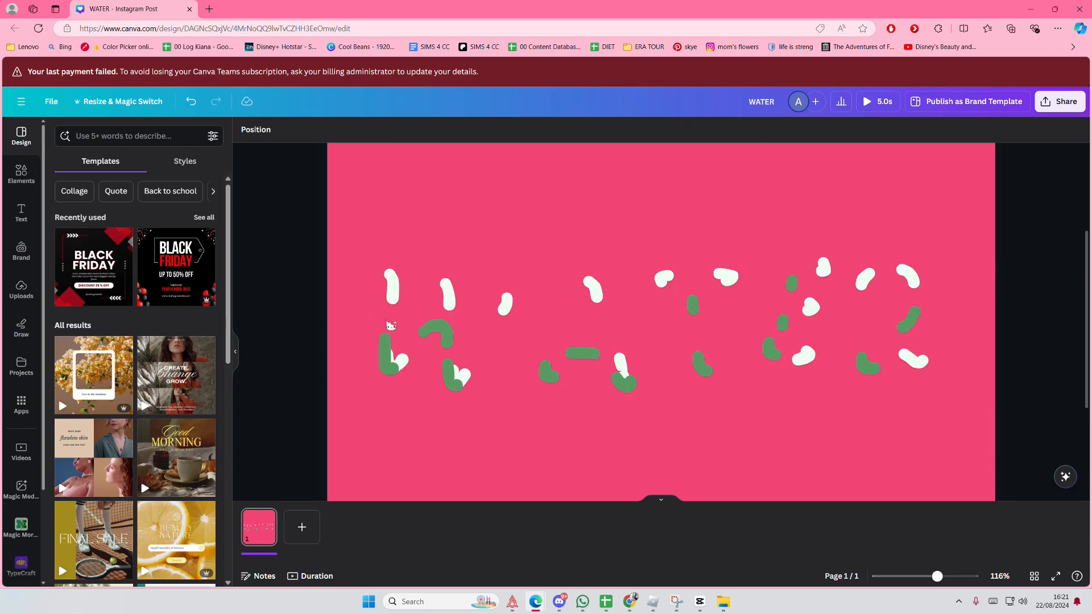
Set the page background to the near-white tint used for the highlight strokes.
left_click(449, 177)
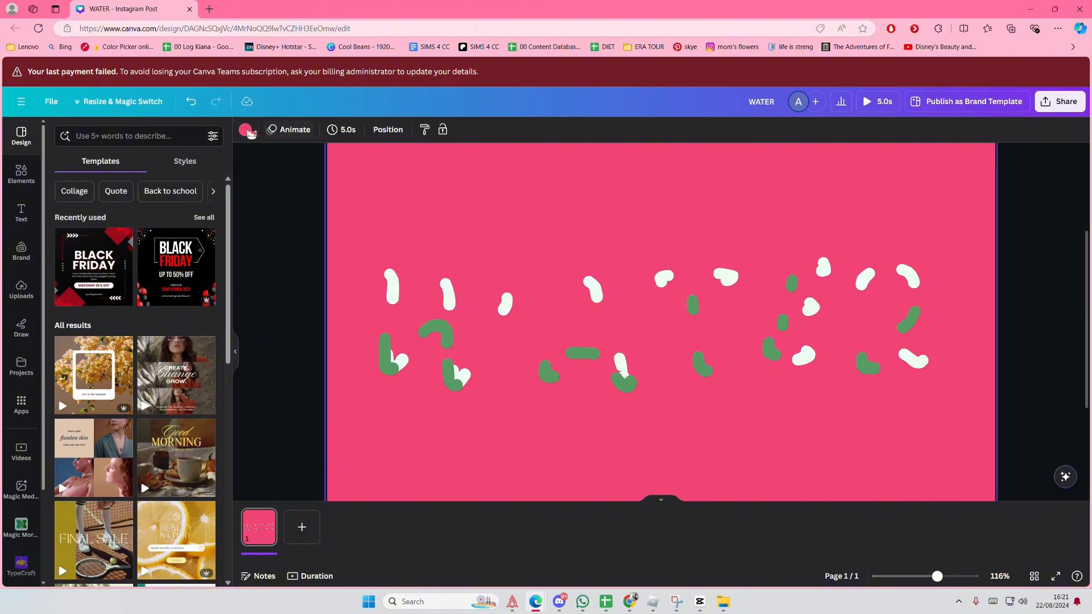
left_click(245, 131)
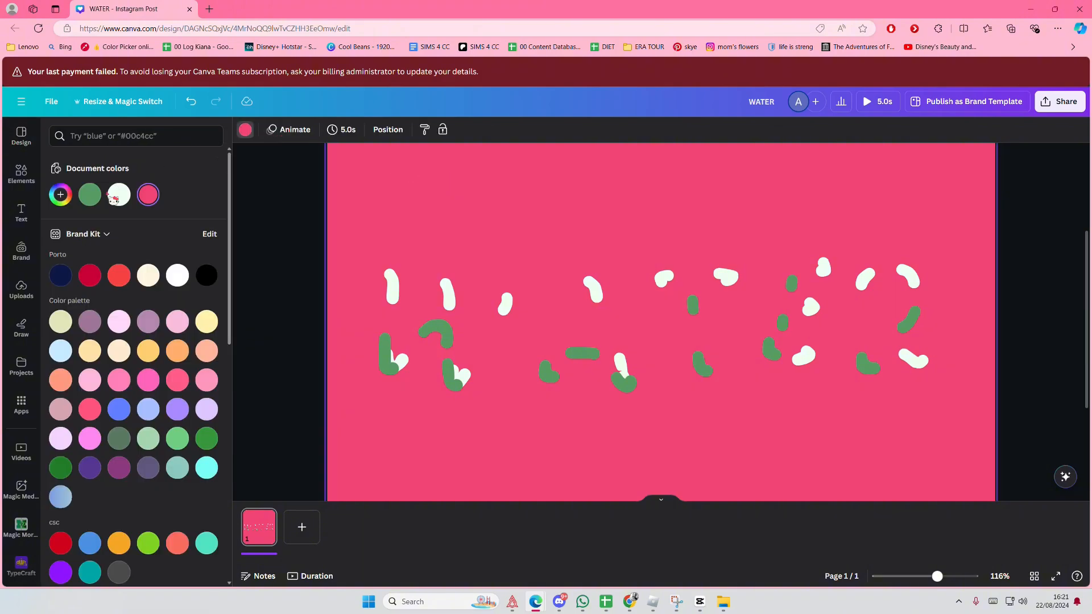
left_click(116, 193)
left_click(275, 218)
mouse_move(351, 225)
left_mouse_down()
mouse_move(405, 260)
mouse_move(1015, 467)
left_mouse_up()
left_click(1033, 239)
Download the strokes-only design as a PNG file.
left_click(1046, 108)
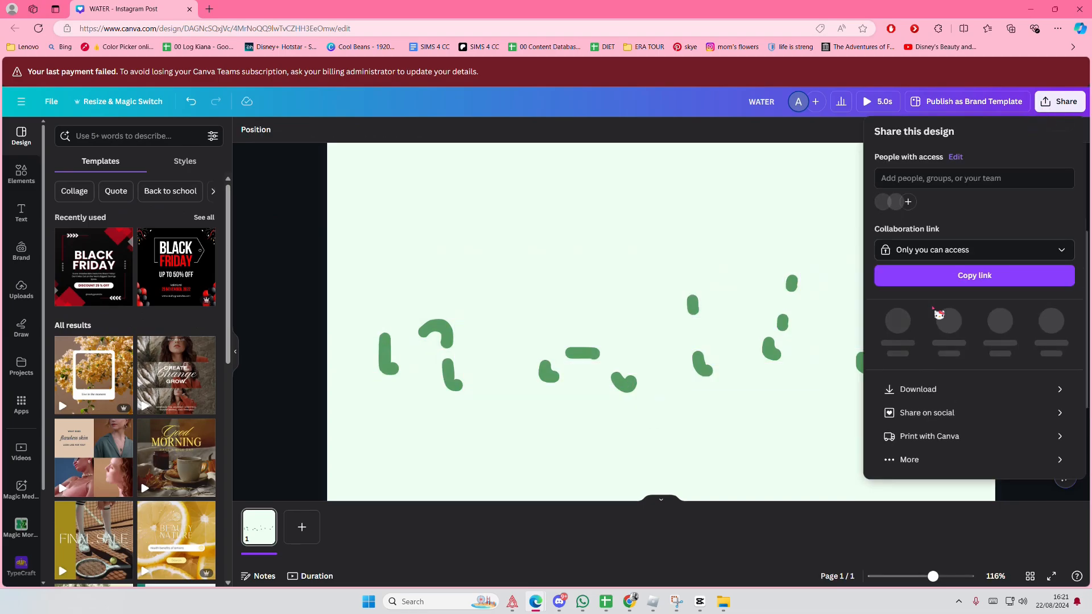
left_click(927, 382)
left_click(922, 181)
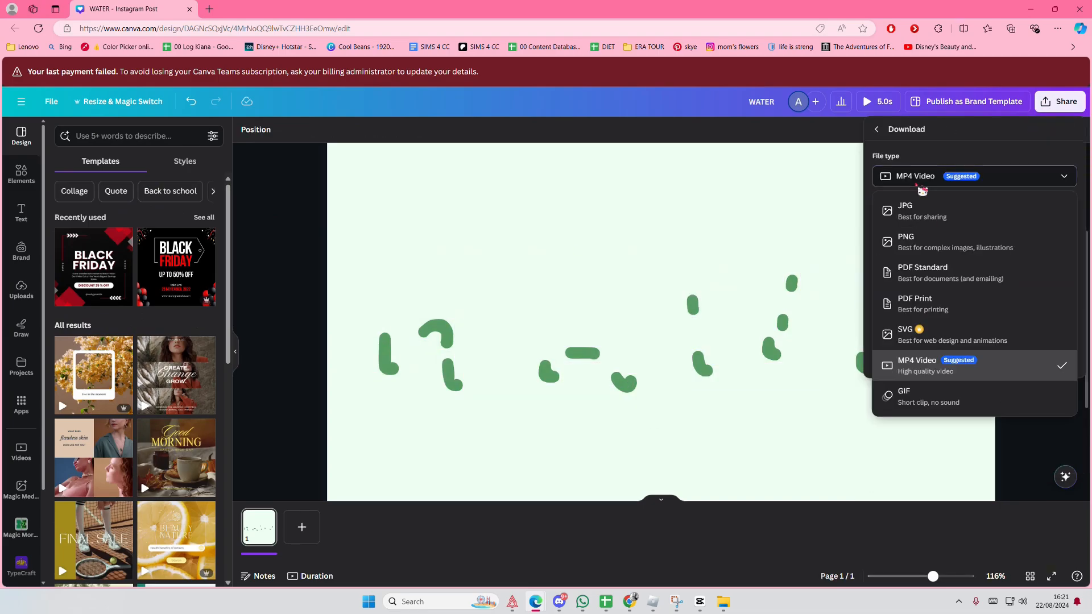
left_click(935, 251)
left_click(967, 354)
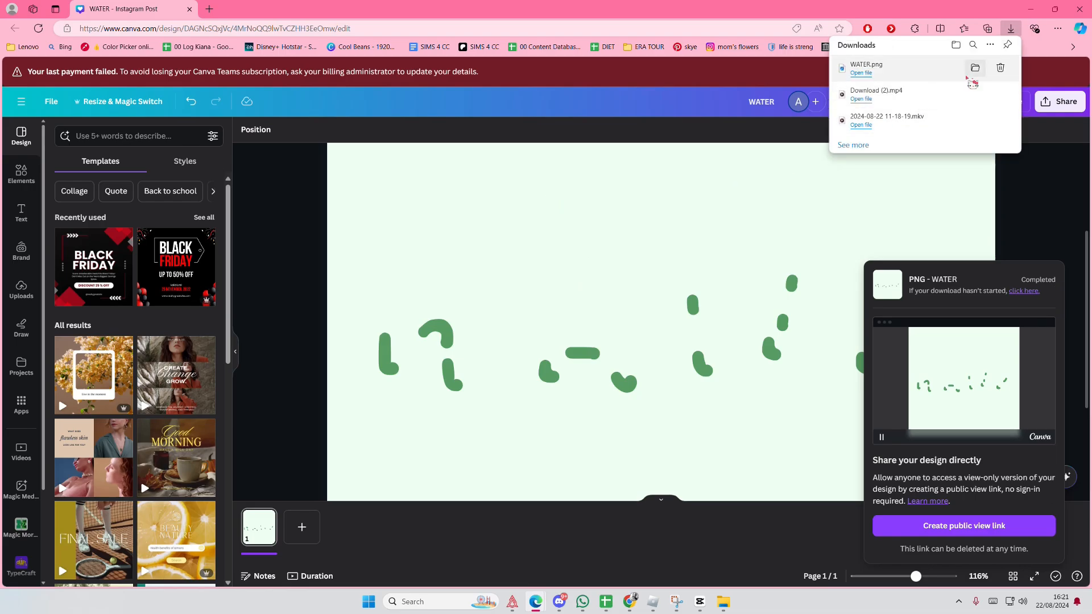
Delete all the painted highlight and shadow strokes from the page.
left_click(646, 162)
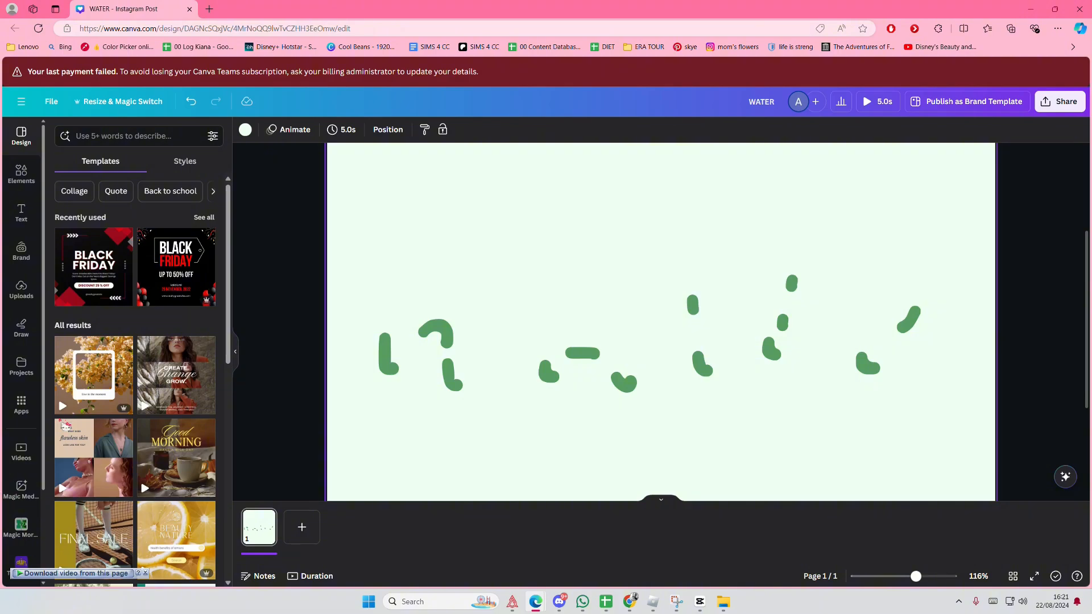
mouse_move(347, 214)
left_mouse_down()
mouse_move(1046, 461)
mouse_move(992, 471)
left_mouse_up()
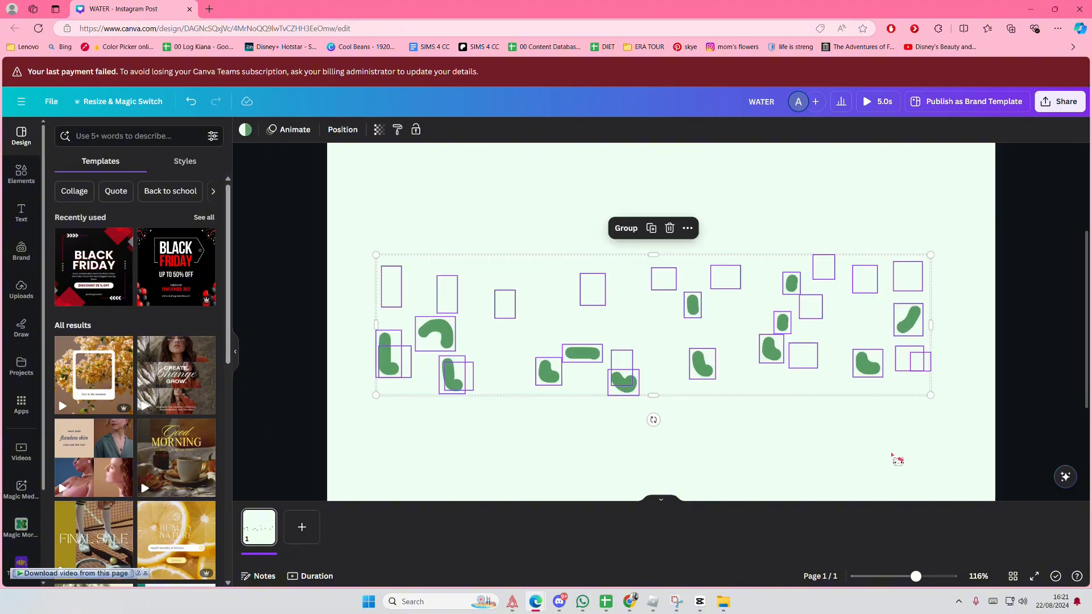
key("Delete")
Set the background of the empty page to salmon pink from the brand colors.
left_click(246, 130)
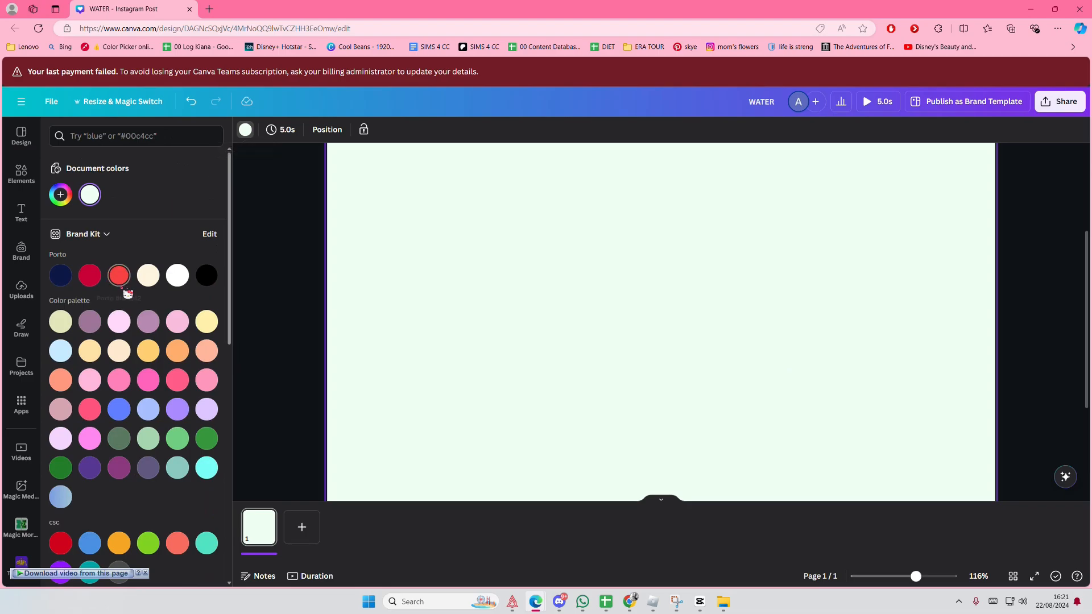
scroll(128, 294, "down", 5)
left_click(178, 351)
left_click(316, 328)
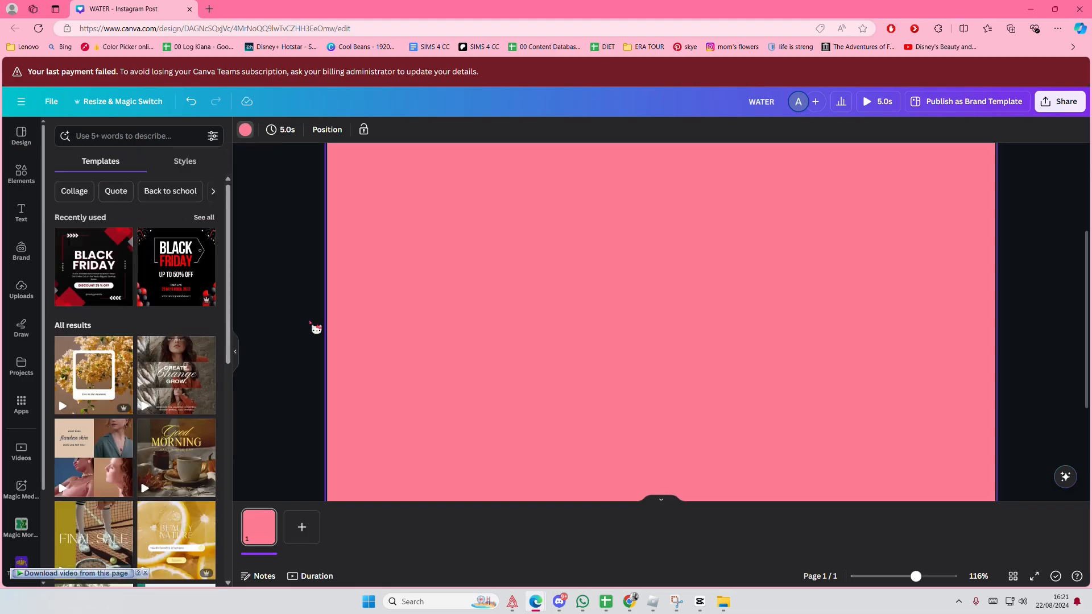
Put the green WATER text back on the page.
type("WATER")
left_click(310, 321)
Change the page background to a custom crimson red.
left_click(403, 203)
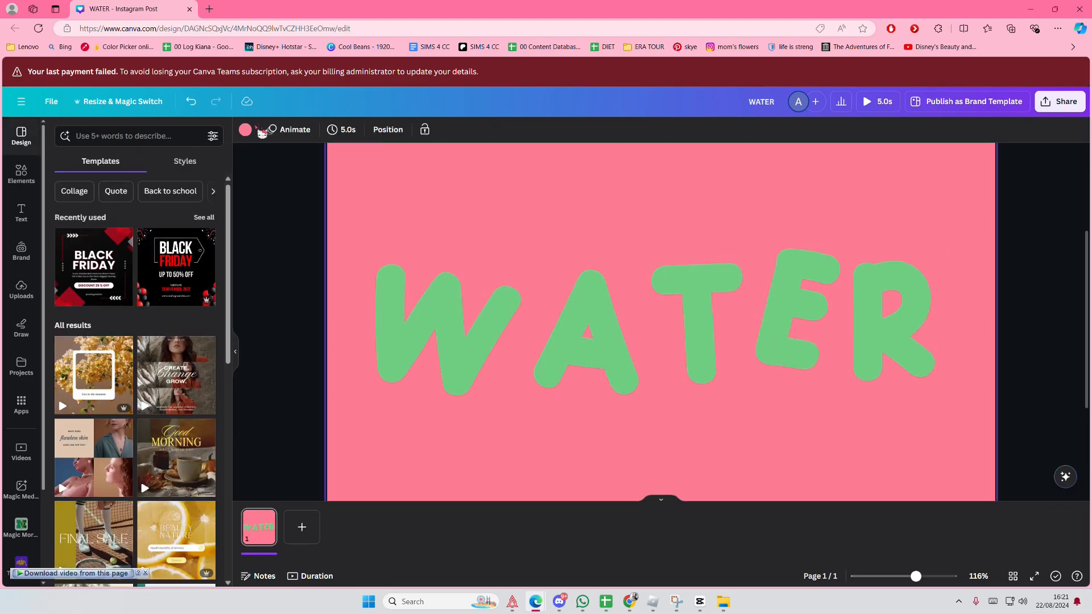
left_click(245, 129)
scroll(125, 325, "down", 5)
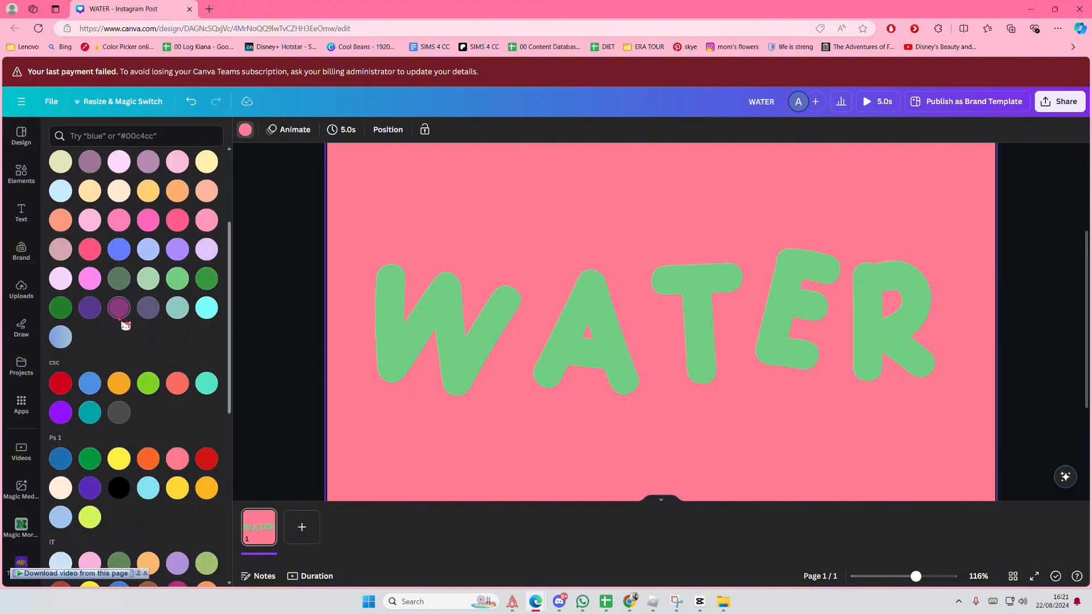
scroll(126, 325, "up", 3)
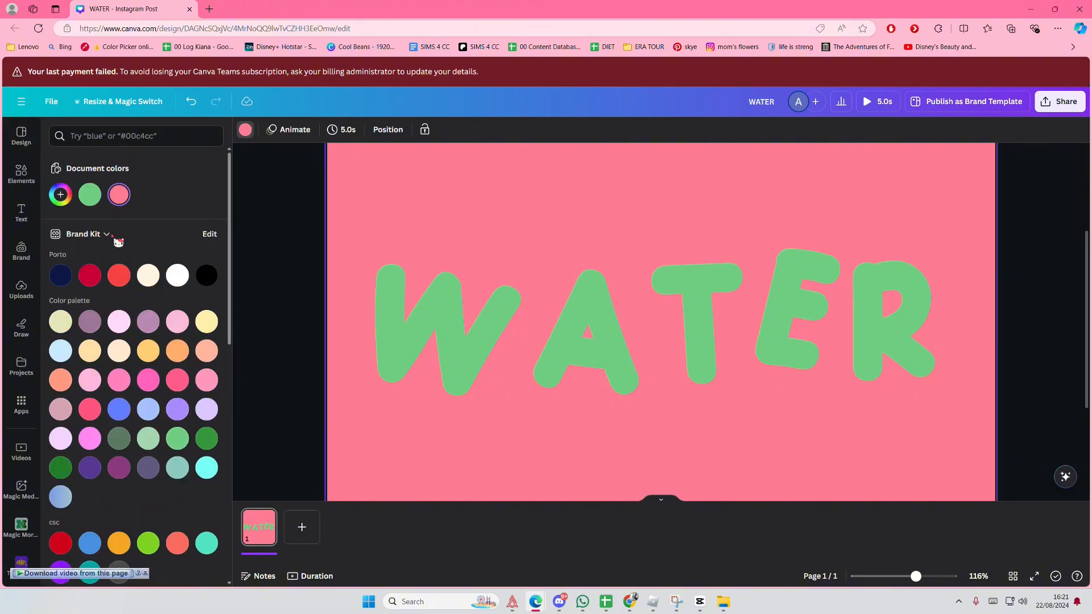
left_click(125, 203)
left_click_drag(143, 252, 175, 257)
left_click(286, 243)
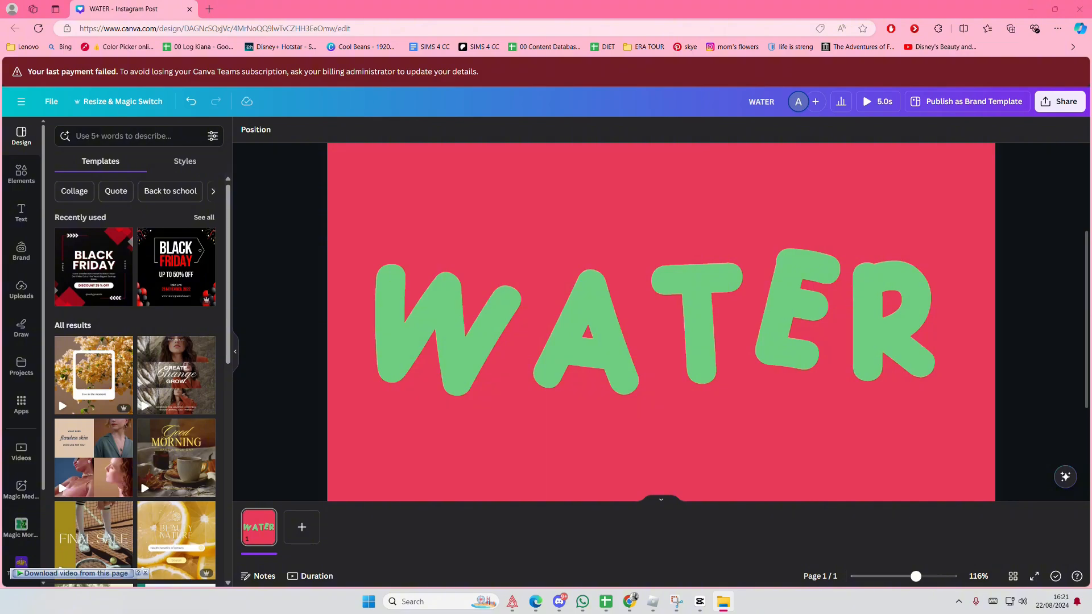
Place the transparent strokes image on the page and move it lower over the WATER text.
left_click_drag(377, 321, 458, 326)
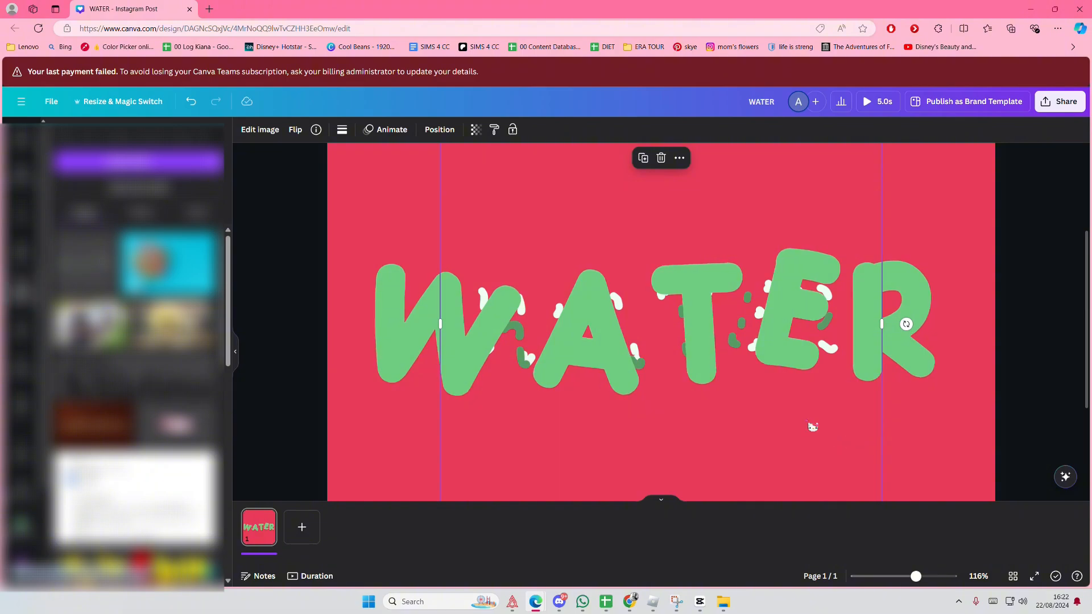
left_click_drag(846, 423, 750, 409)
left_click_drag(918, 577, 904, 576)
left_click_drag(738, 457, 824, 540)
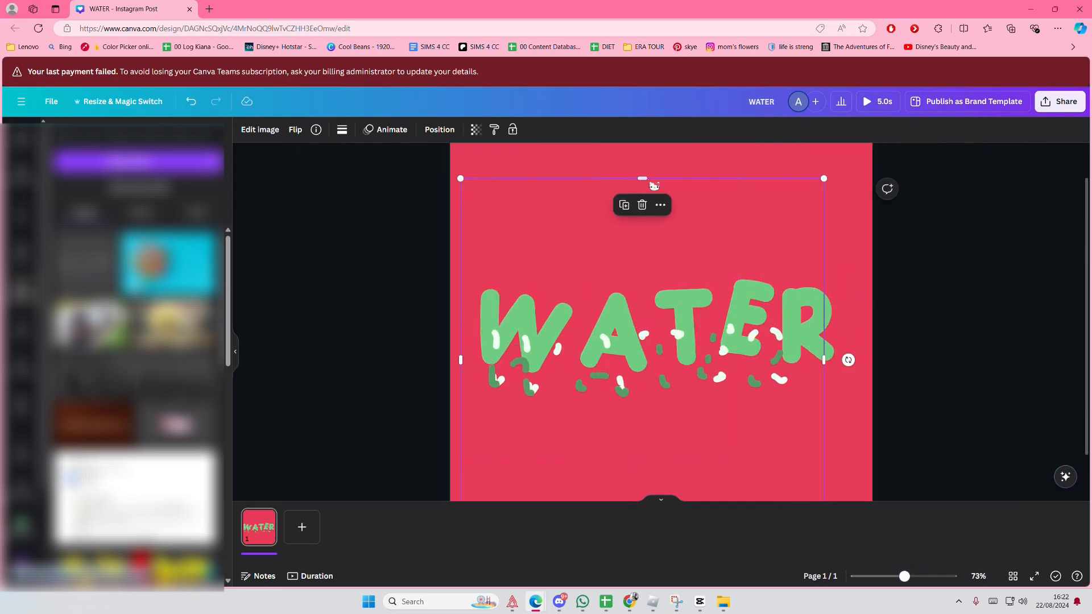
Crop the empty areas above and below the strokes in the image and move it up onto the letters.
left_click_drag(641, 176, 663, 316)
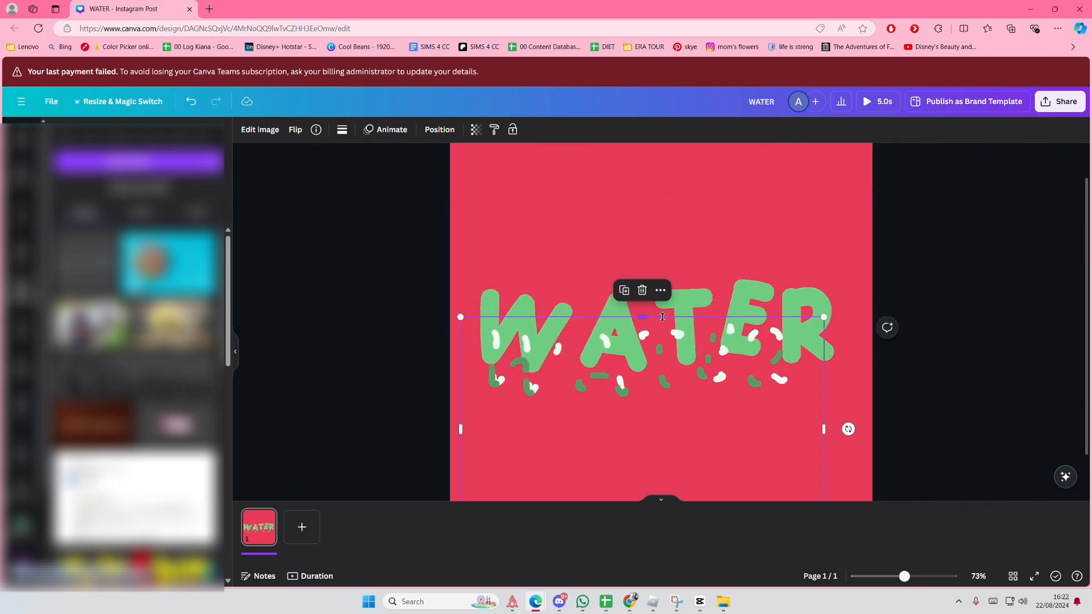
left_click_drag(635, 398, 628, 279)
left_click_drag(636, 421, 611, 298)
left_click_drag(610, 271, 614, 361)
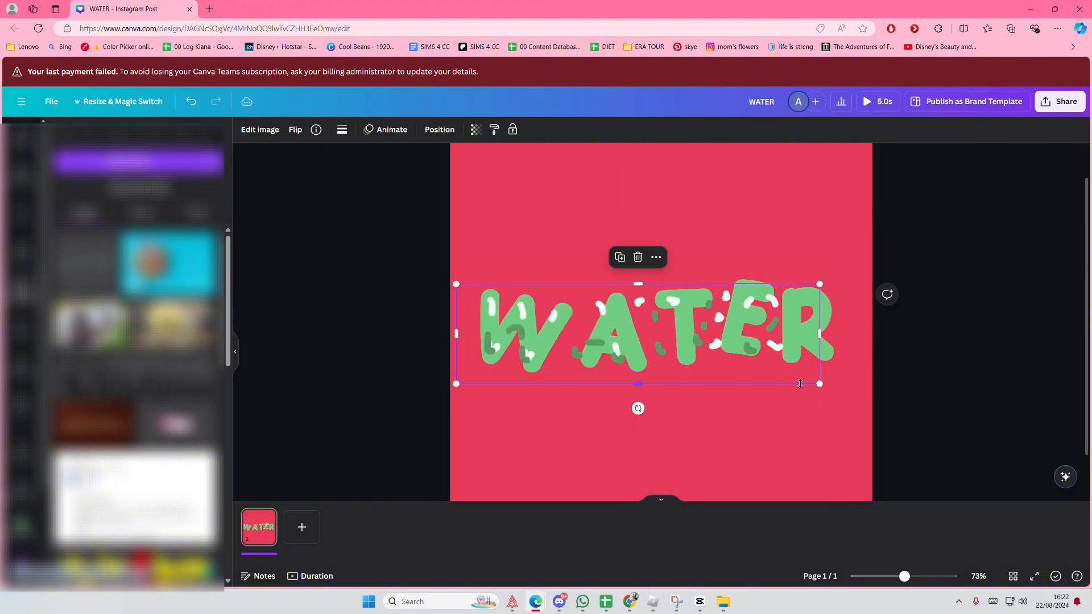
Enlarge the cropped strokes image to the full page width and align its highlights and shadows with the WATER letters.
left_click_drag(821, 384, 872, 399)
left_click_drag(795, 353, 788, 350)
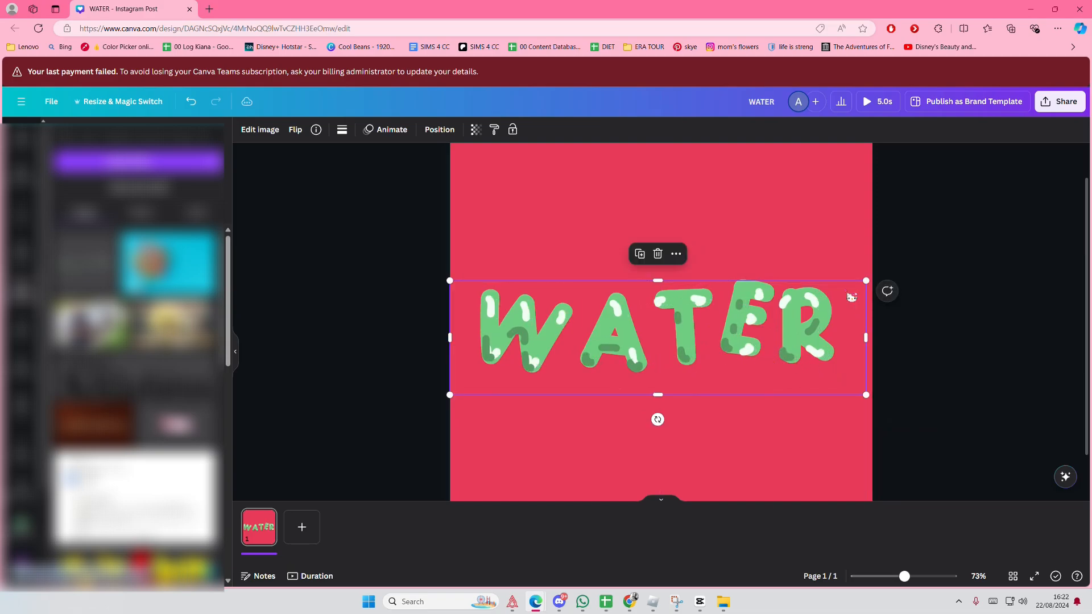
left_click_drag(866, 280, 873, 278)
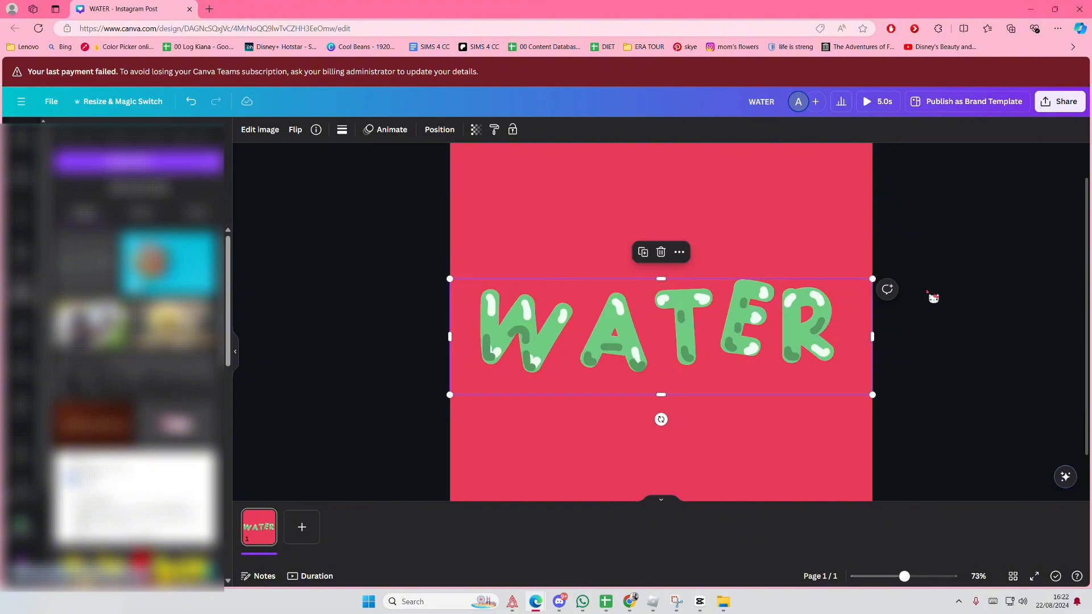
left_click_drag(818, 337, 814, 327)
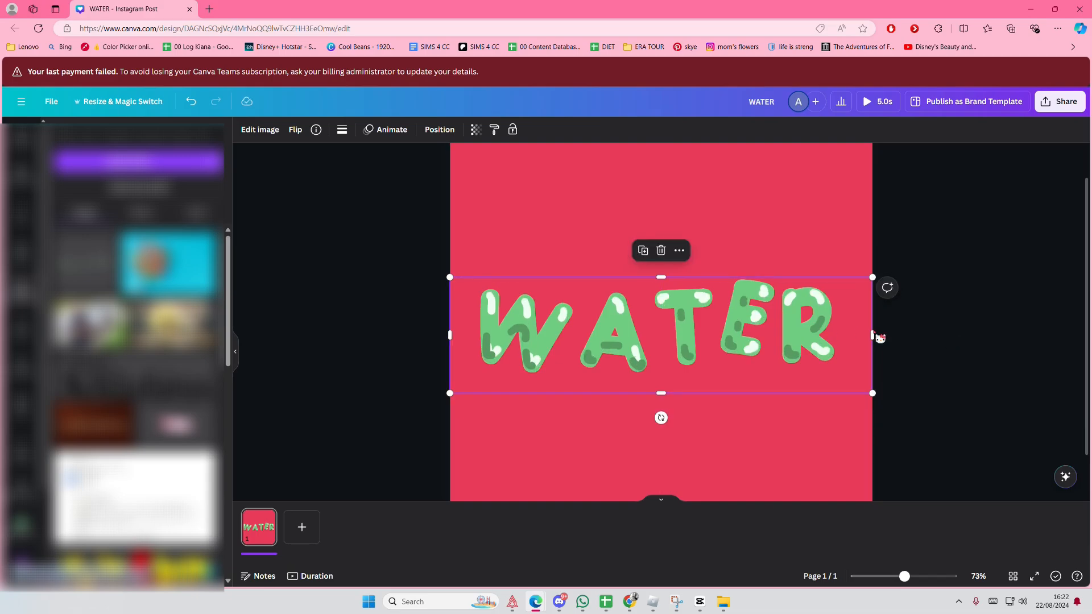
Apply a Blur effect to the whole strokes image with an intensity of 45.
left_click(262, 139)
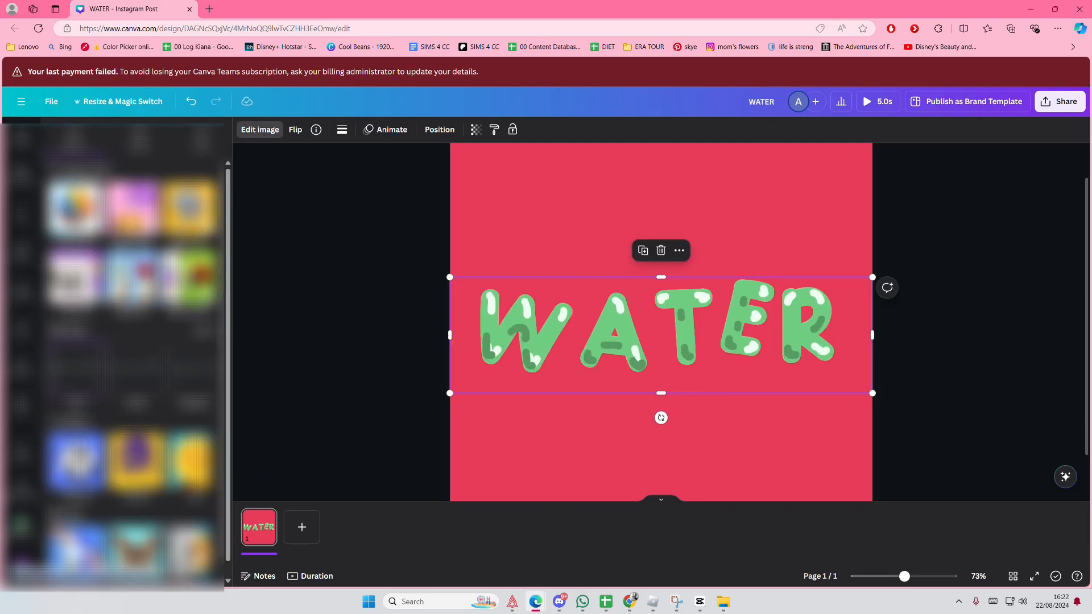
left_click(72, 286)
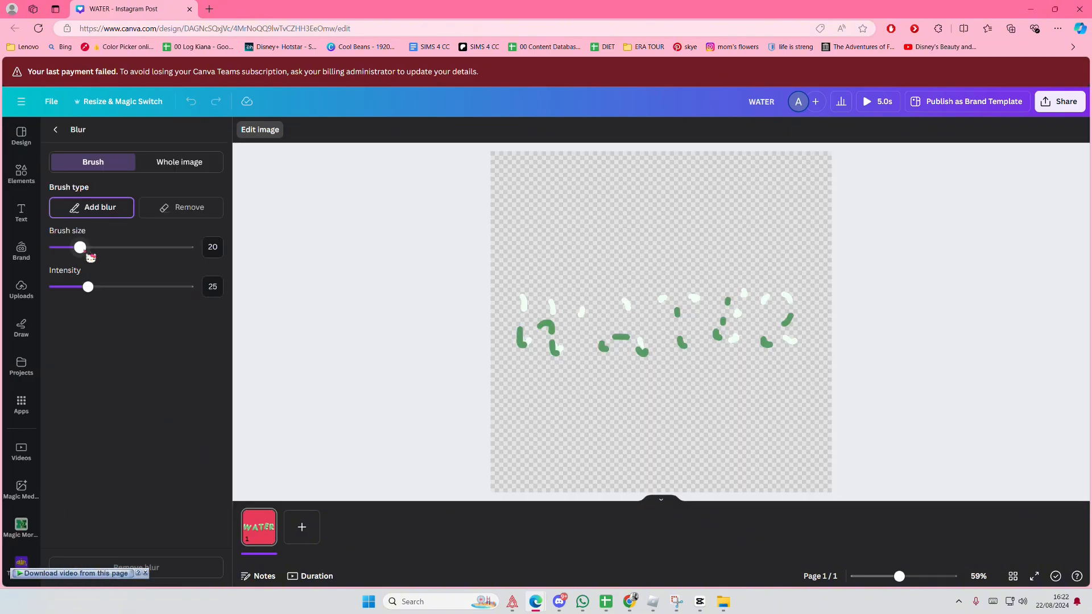
left_click(165, 162)
left_click_drag(57, 210, 115, 210)
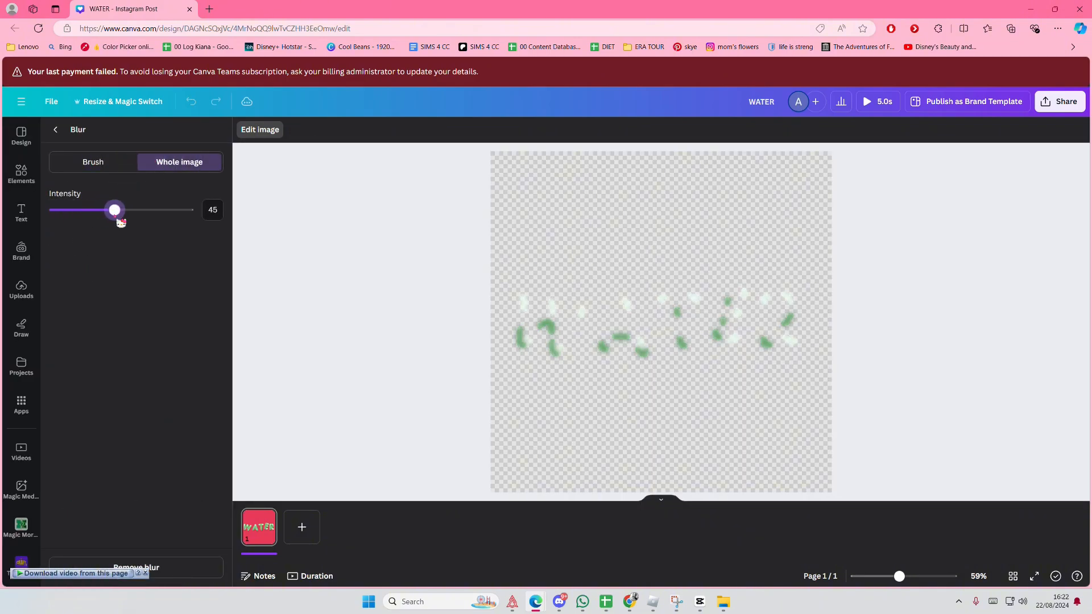
left_click(57, 129)
left_click(347, 307)
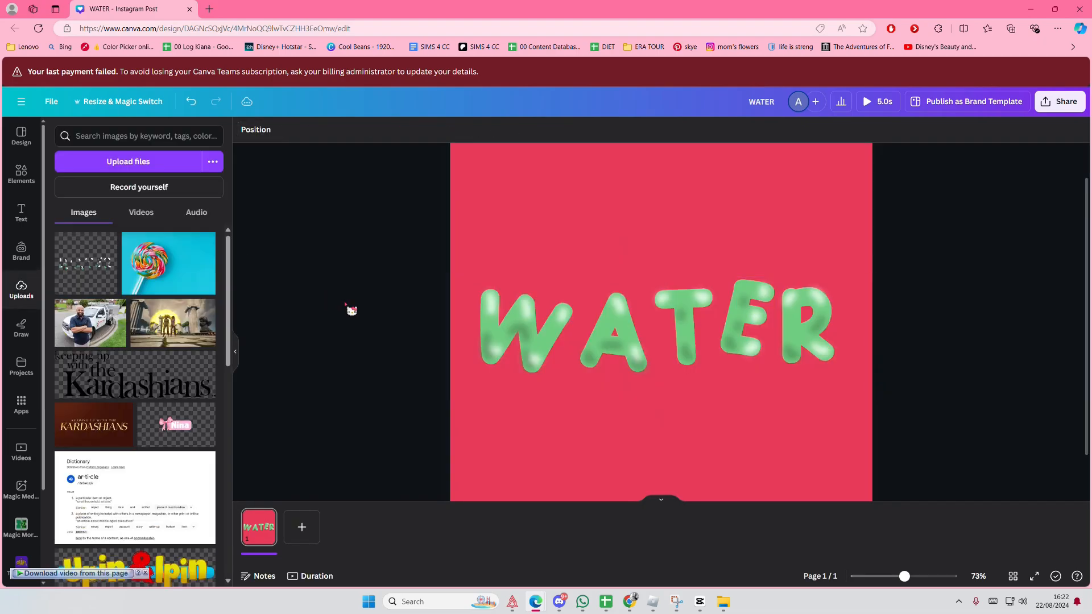
Try a stronger whole-image blur intensity of 60 on the strokes image and check the full page.
left_click(477, 330)
left_click(259, 130)
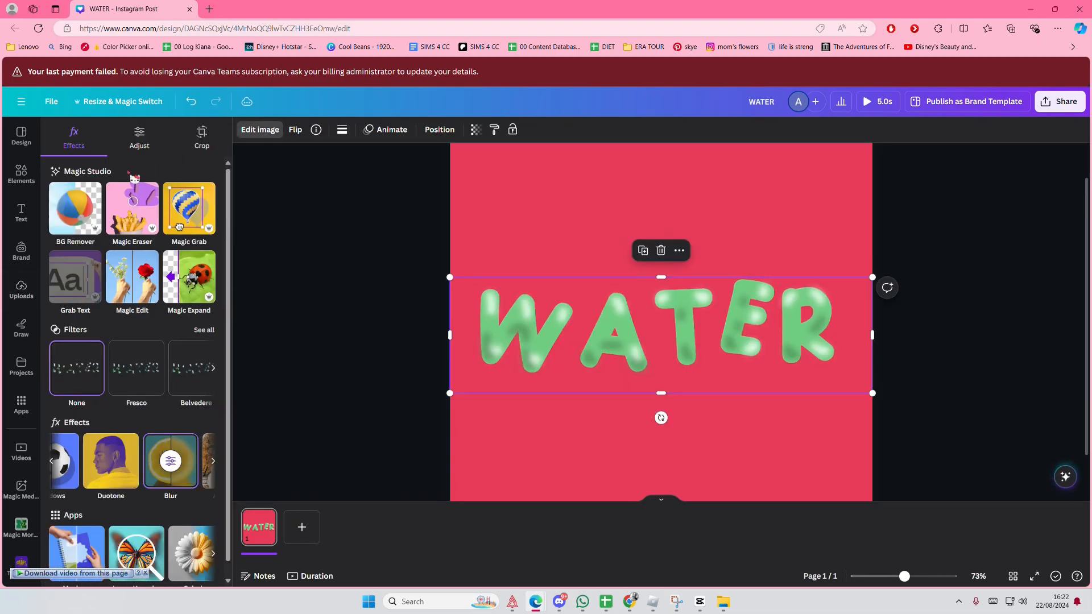
left_click(178, 466)
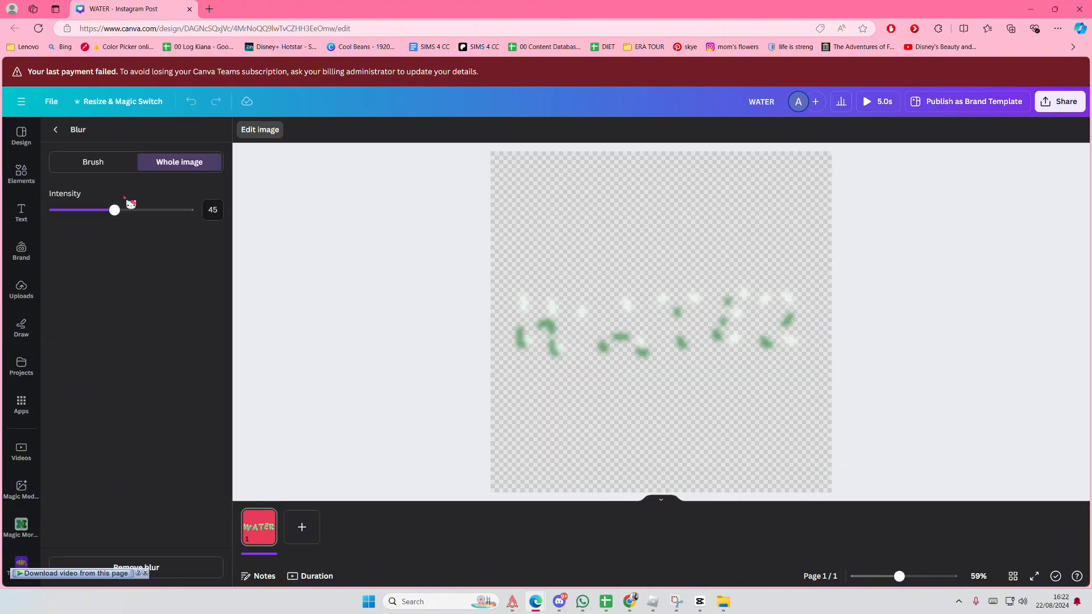
left_click_drag(115, 210, 135, 223)
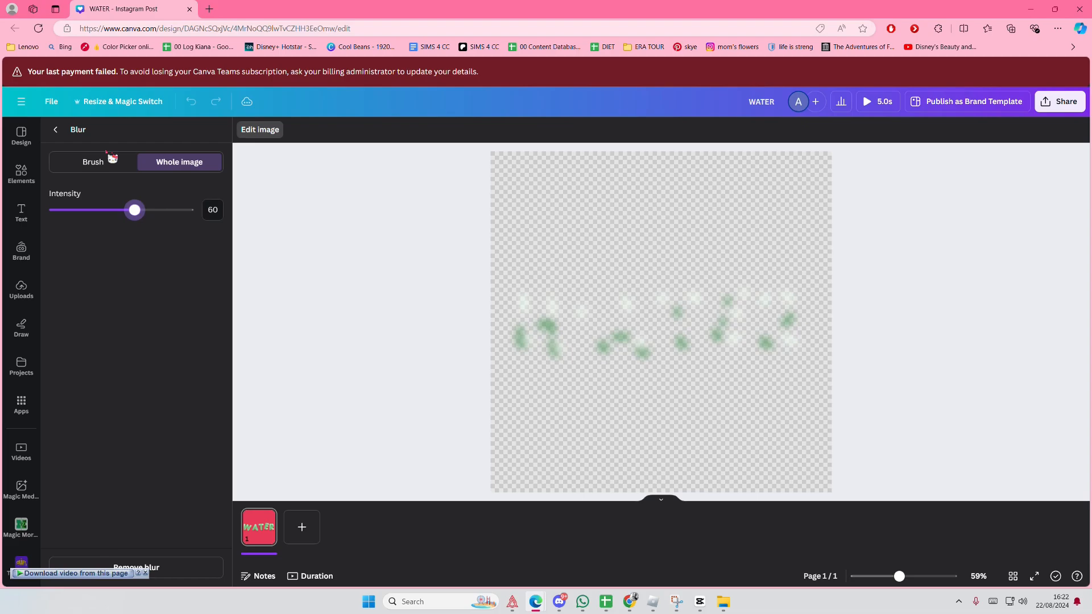
left_click(56, 129)
left_click(328, 250)
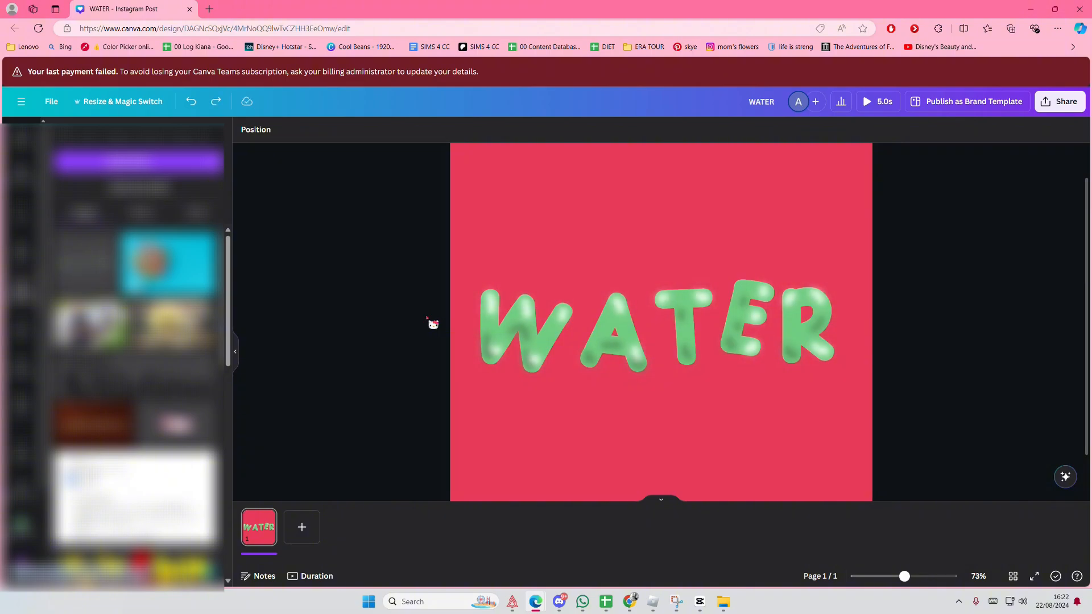
left_click_drag(904, 576, 896, 576)
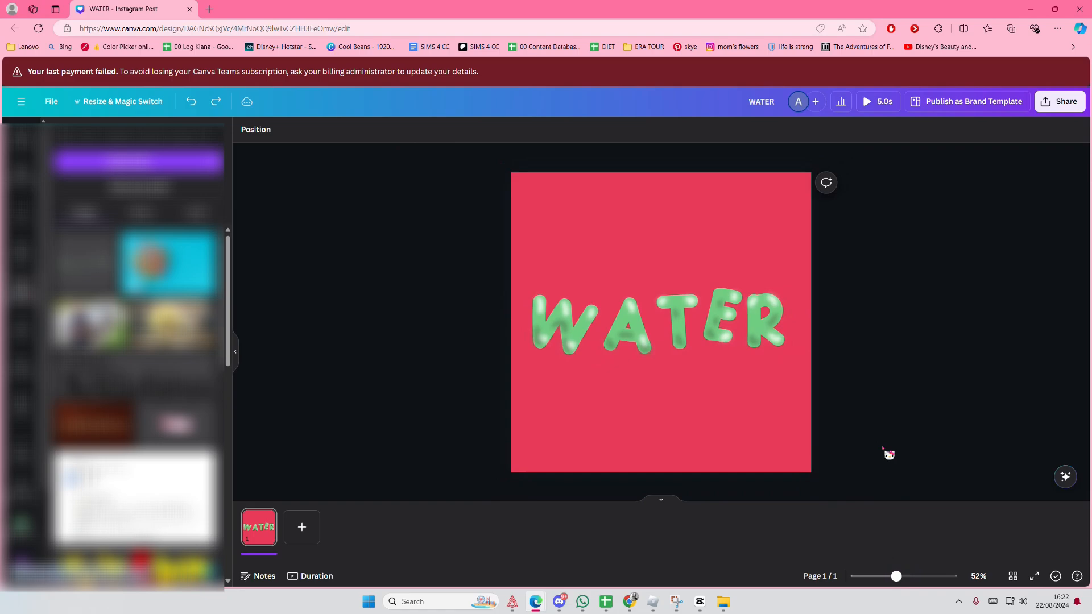